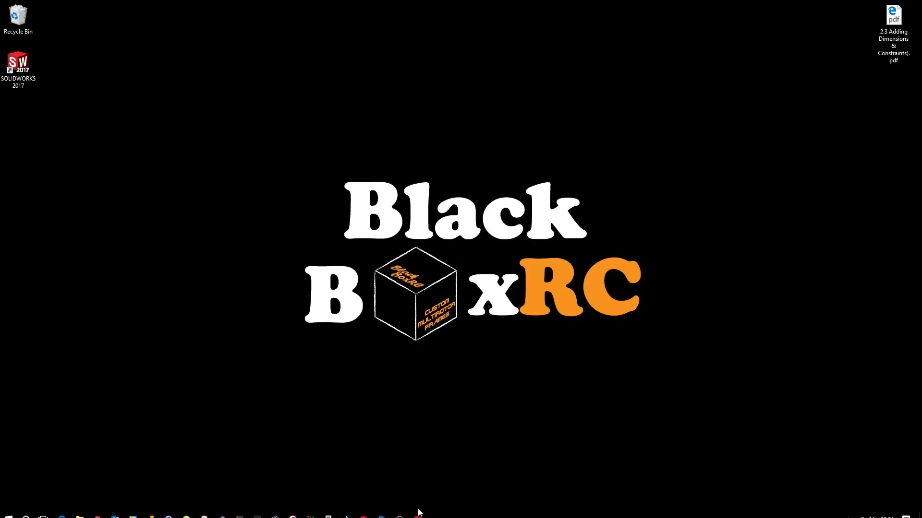
Switch to SOLIDWORKS 2017 and create a new Part document
left_click(418, 511)
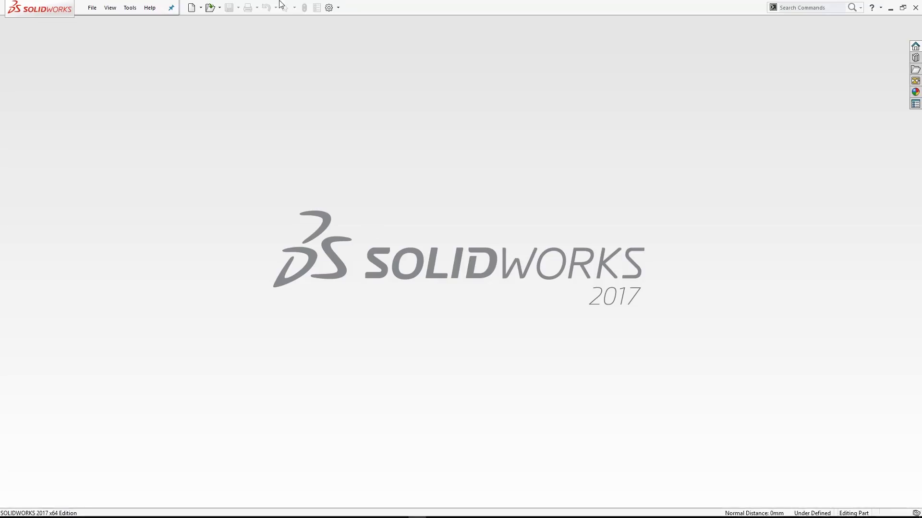
left_click(192, 8)
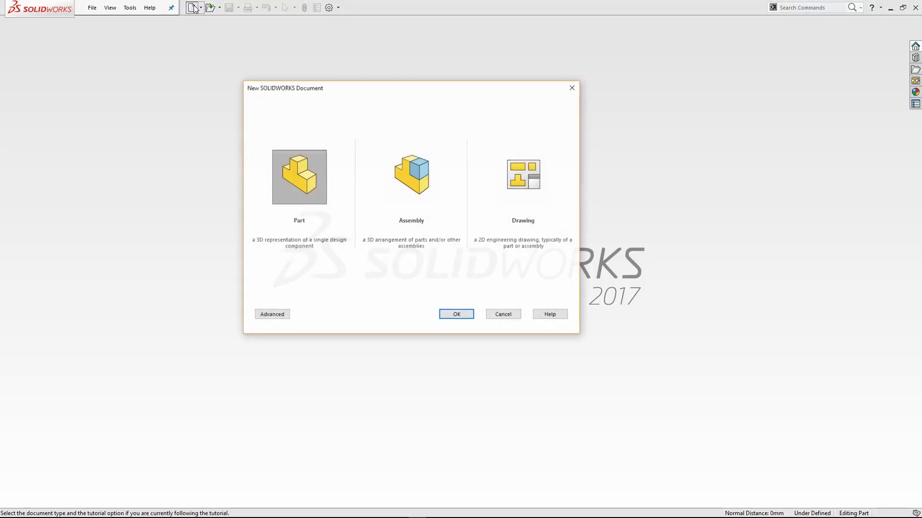
left_click(452, 315)
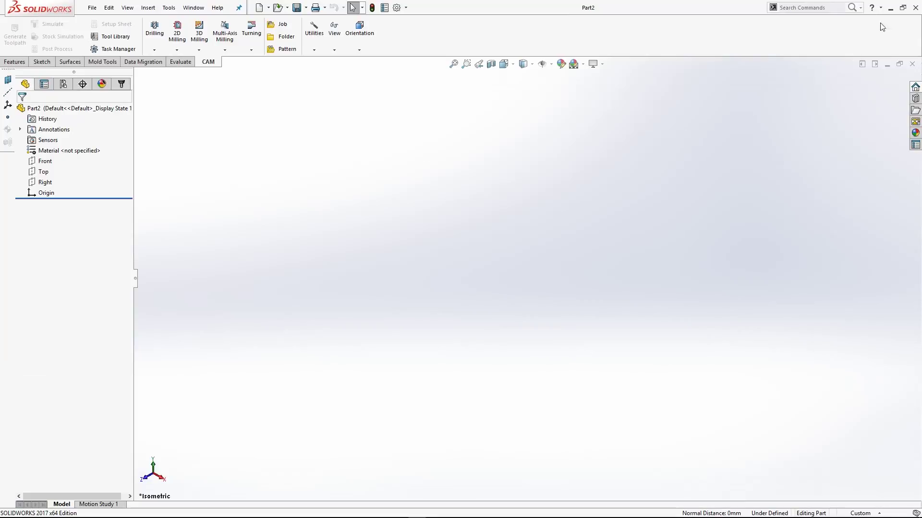
Open the 2.3 Adding Dimensions & Constraints PDF from the desktop and examine the first page's dimensioned drawings
left_click(889, 11)
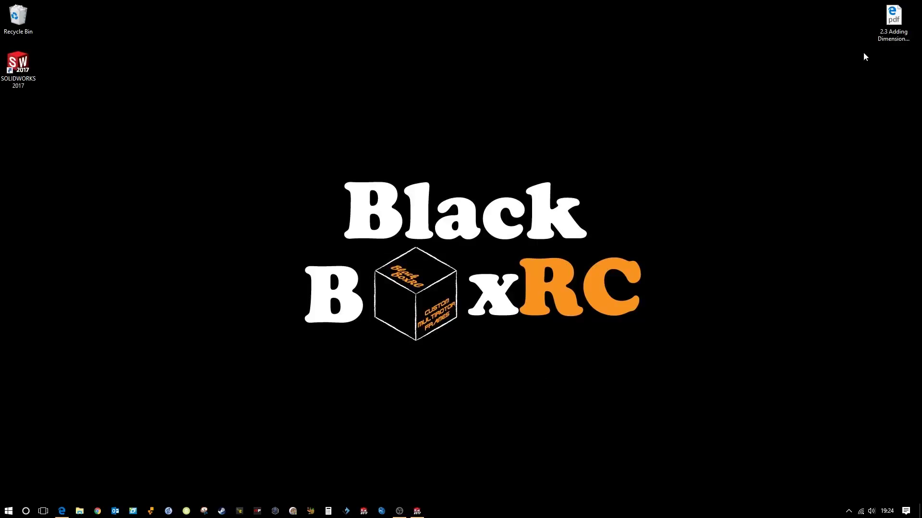
left_click(881, 37)
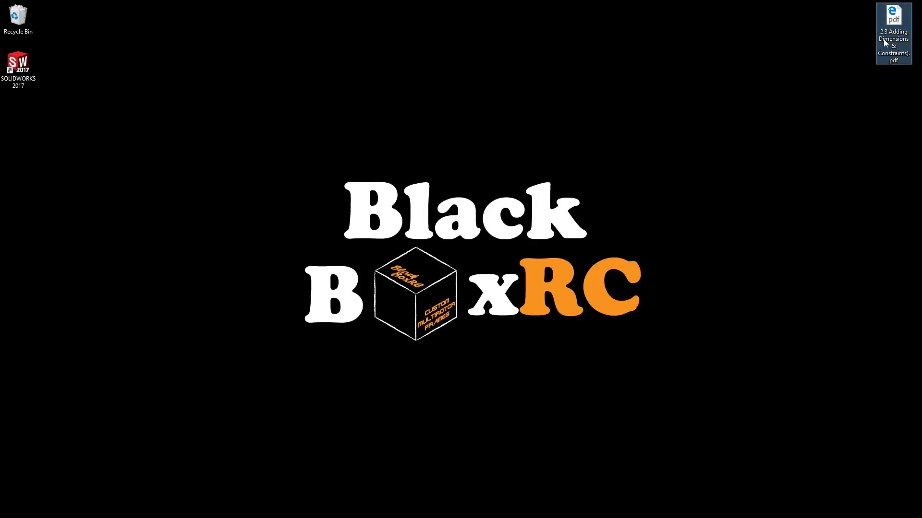
double_click(883, 39)
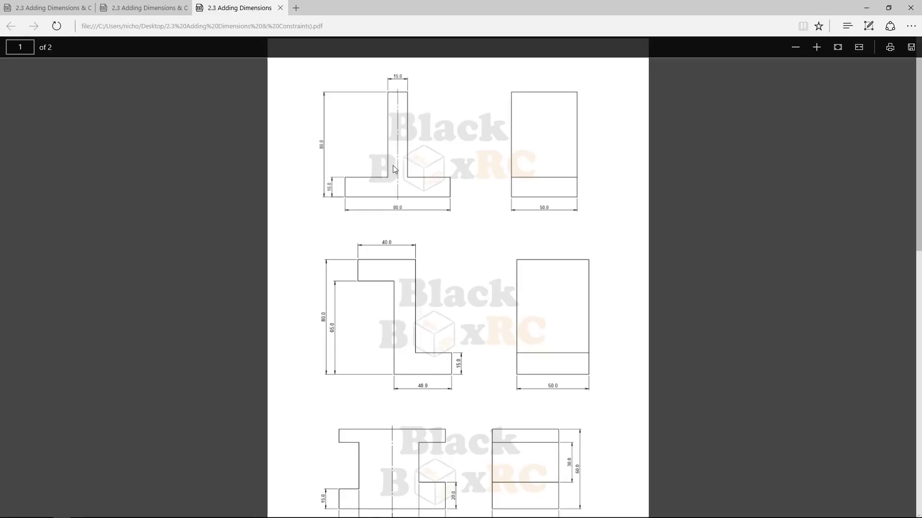
mouse_move(433, 512)
left_click(867, 8)
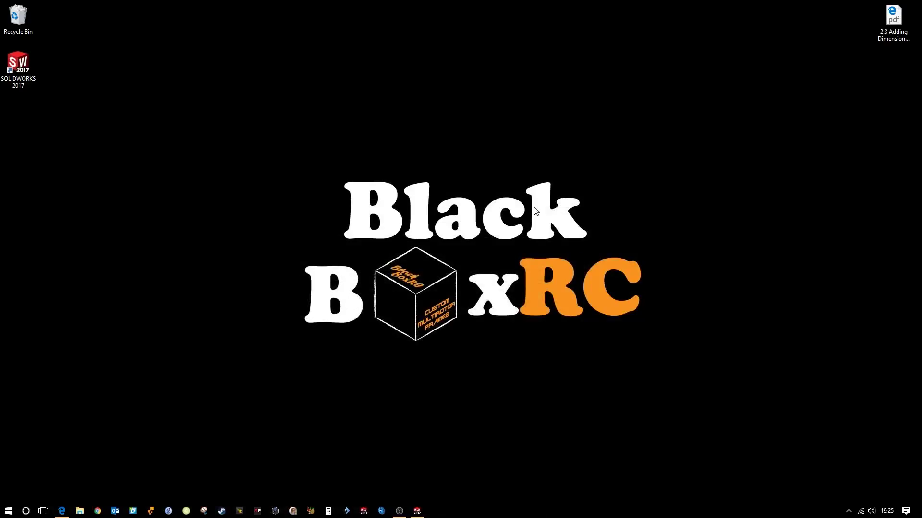
Return to SOLIDWORKS, start a sketch on the Front plane and draw a horizontal line about 62.9 mm long above the origin
left_click(417, 511)
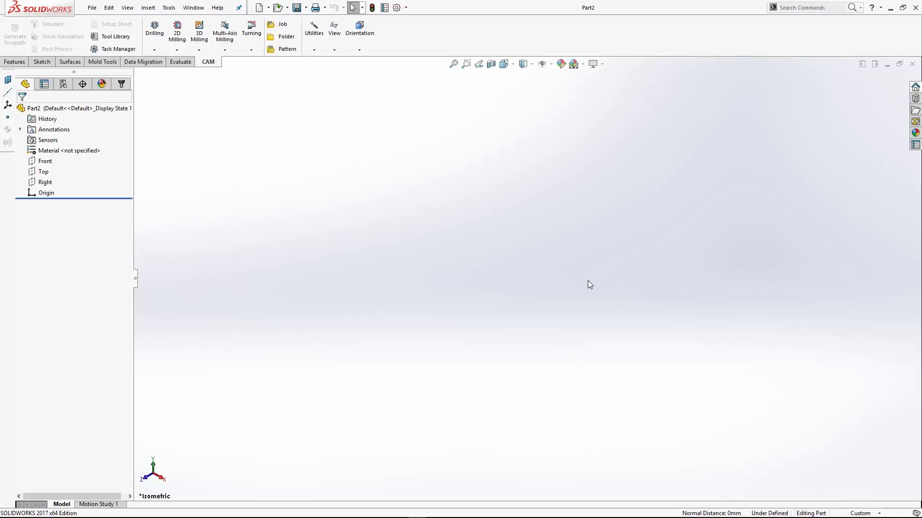
key("s")
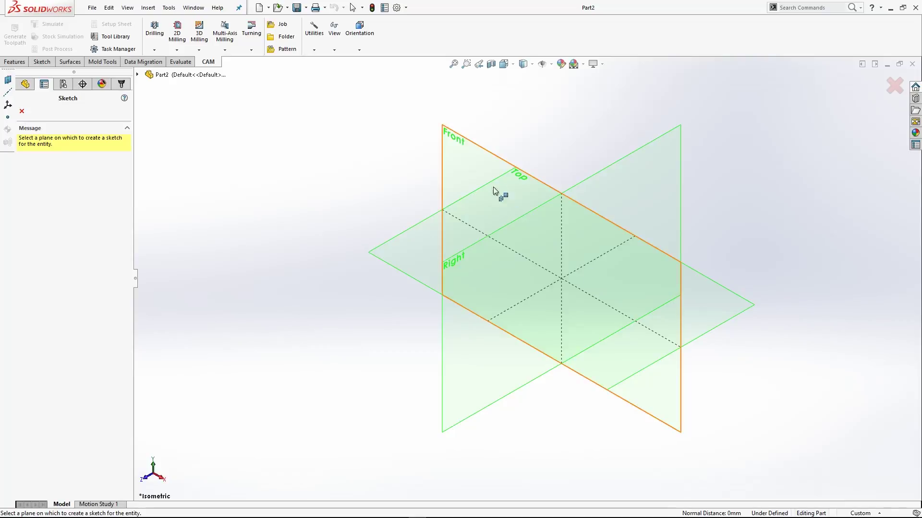
left_click(472, 161)
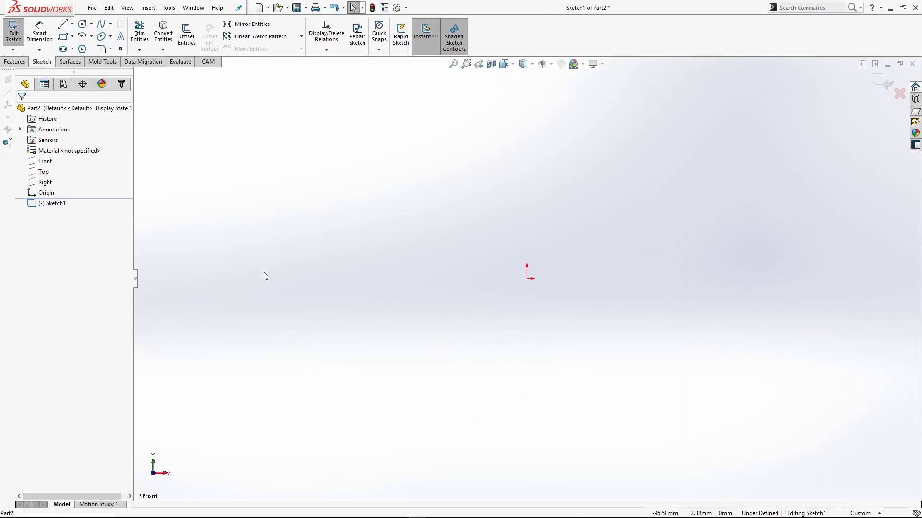
key("l")
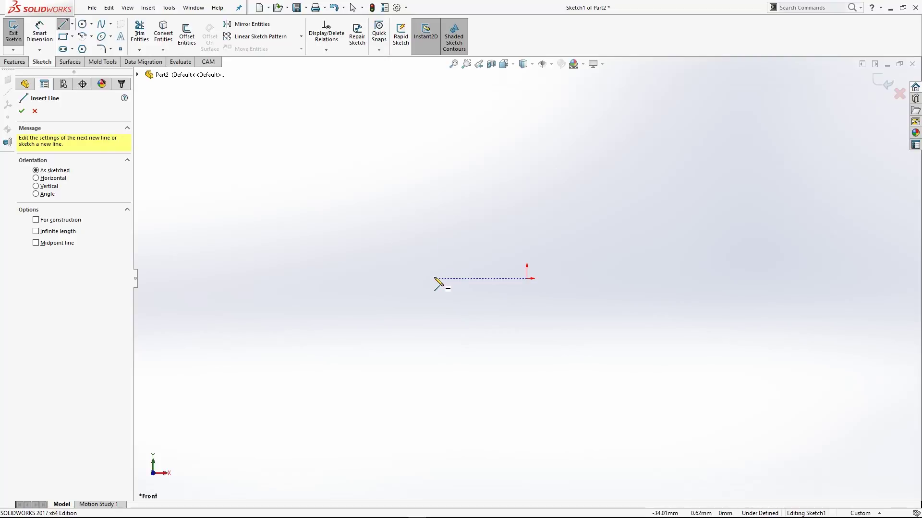
left_click(433, 195)
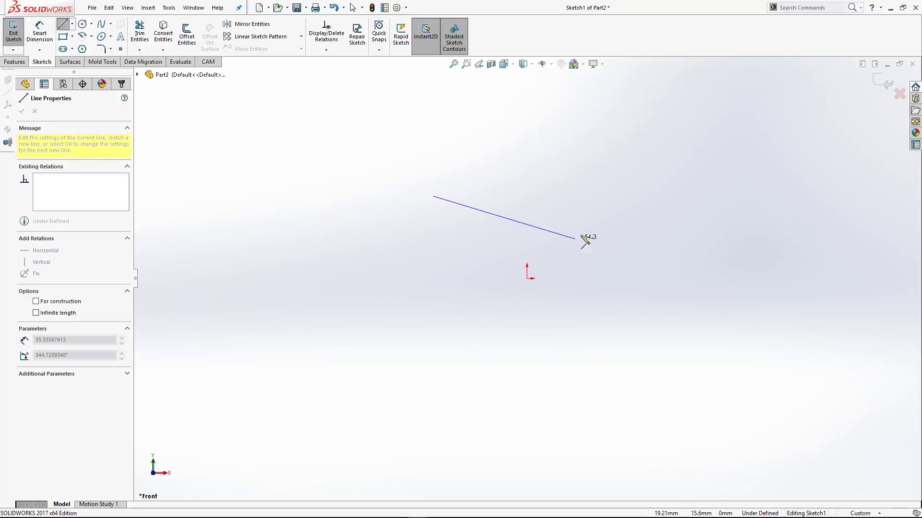
left_click(604, 196)
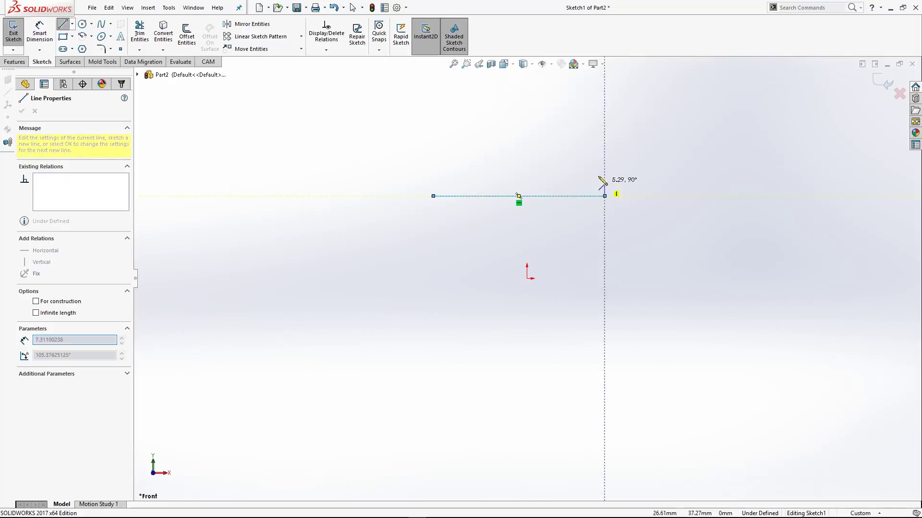
key("Escape")
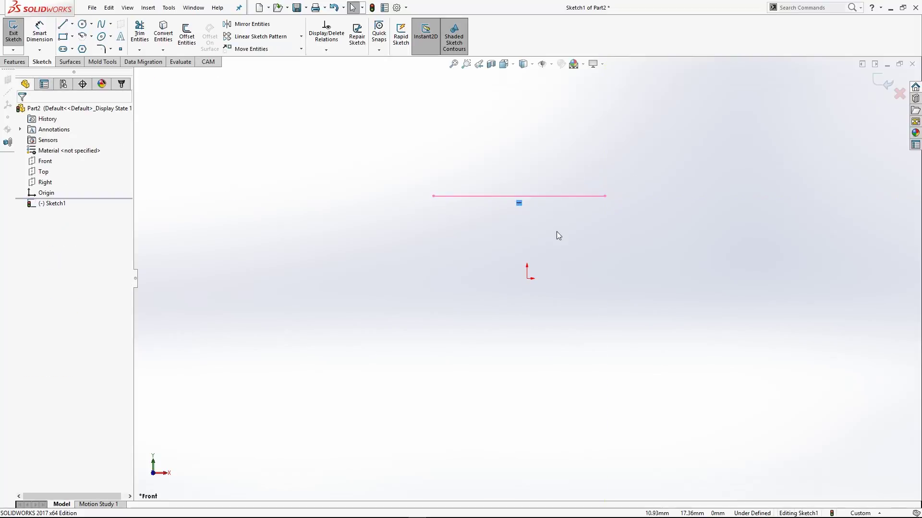
left_click(561, 243)
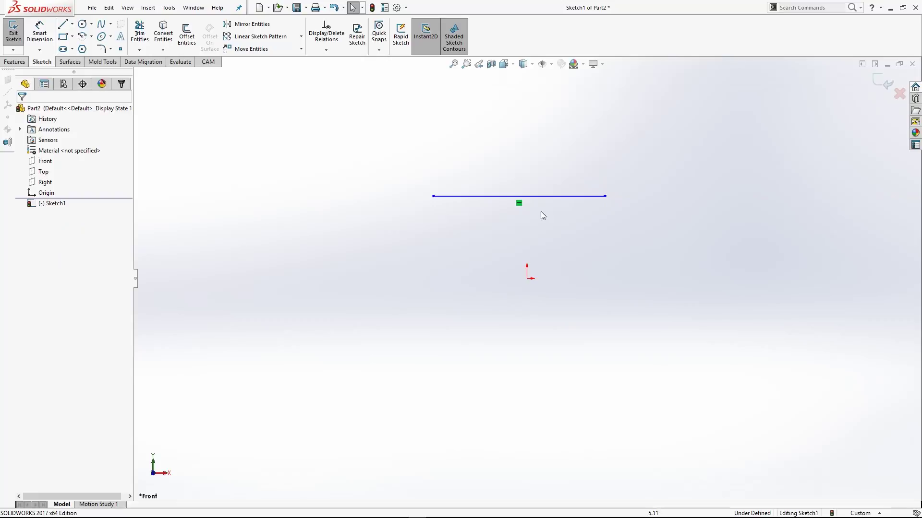
Lengthen the horizontal line by moving its right endpoint outward and slightly upward
left_click(542, 196)
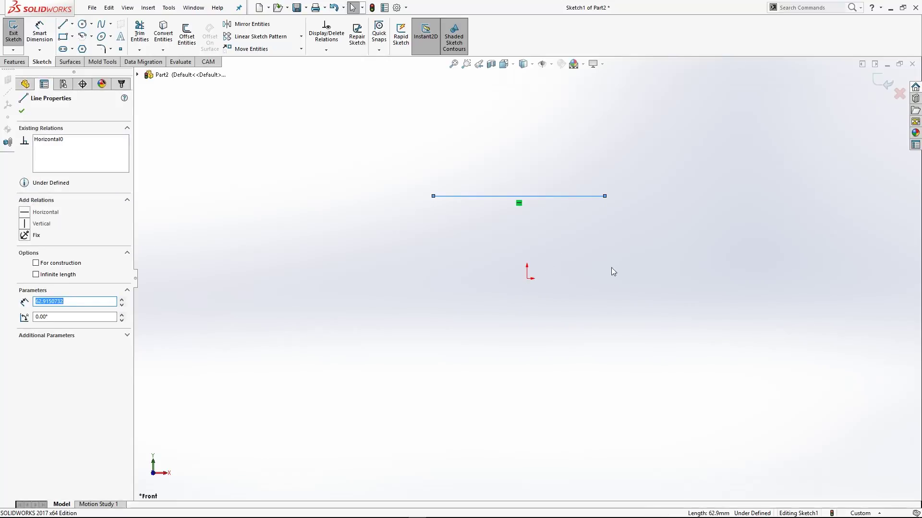
left_click(606, 208)
left_click_drag(604, 195, 653, 188)
left_click(646, 304)
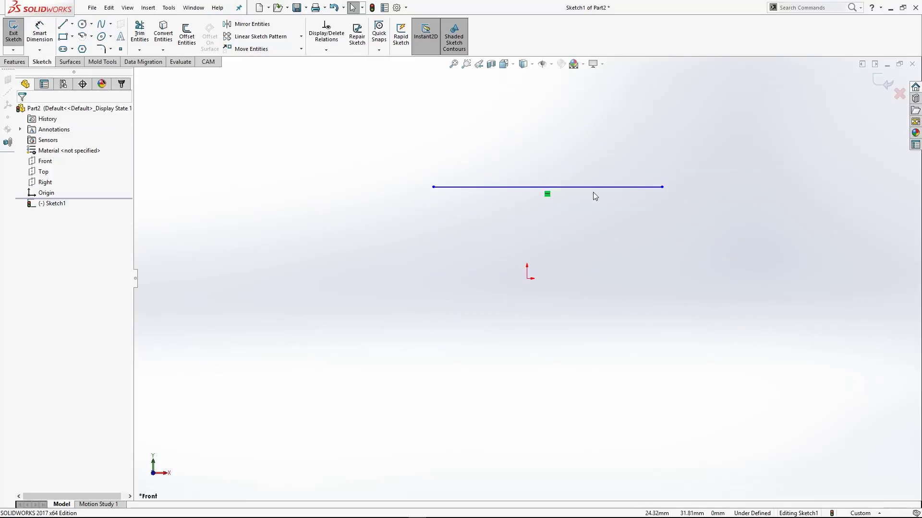
Centre the horizontal line on the origin with a Midpoint relation and stretch its right endpoint to about X 47.8 mm
left_click(594, 188)
left_click(527, 278, "ctrl")
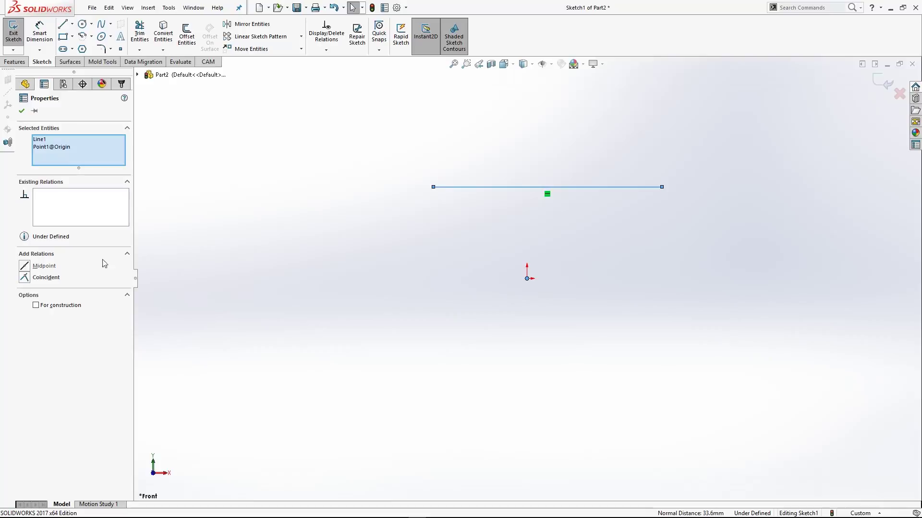
left_click(24, 267)
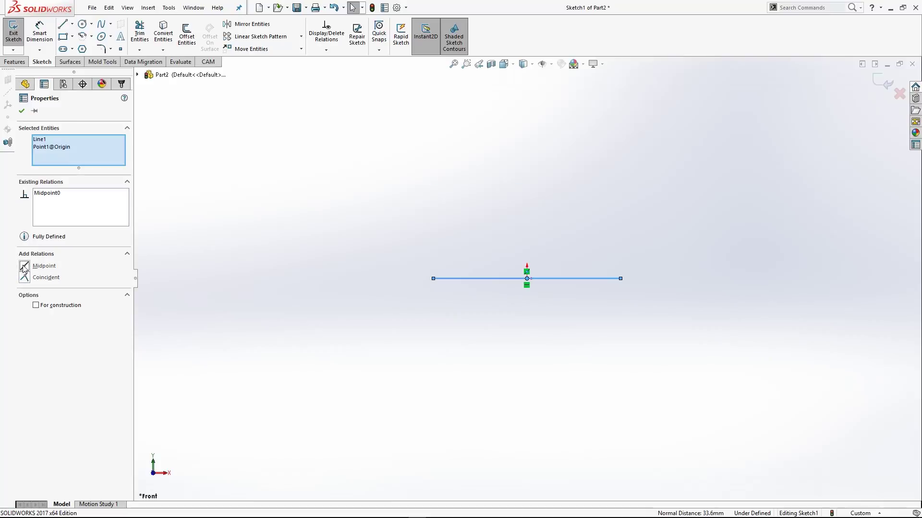
left_click(368, 330)
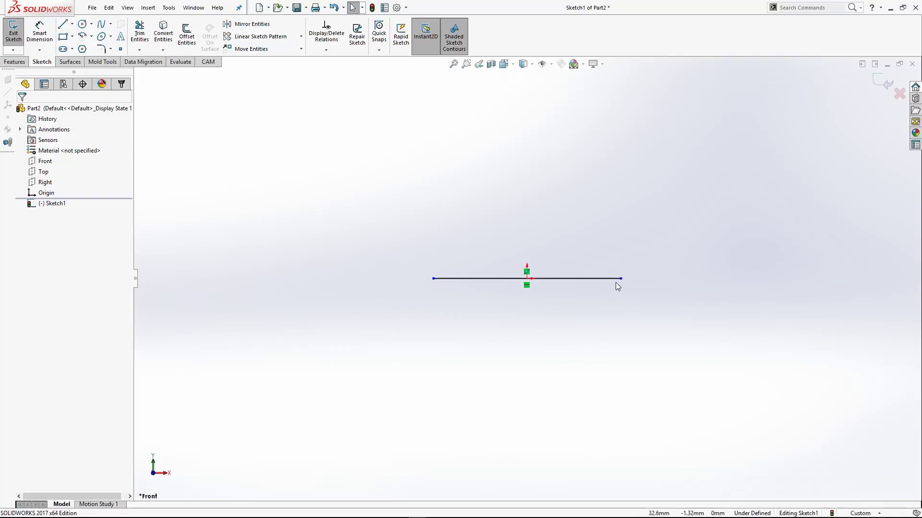
left_click_drag(619, 280, 657, 312)
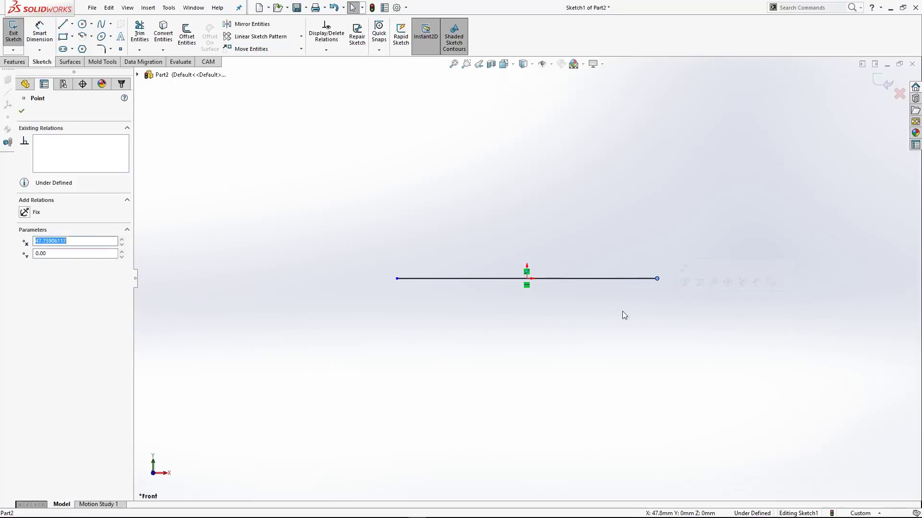
left_click(626, 344)
Draw the remaining lines of a closed inverted-T profile on the base line, with a base about 12.6 mm thick and a central upright stem
left_click(64, 28)
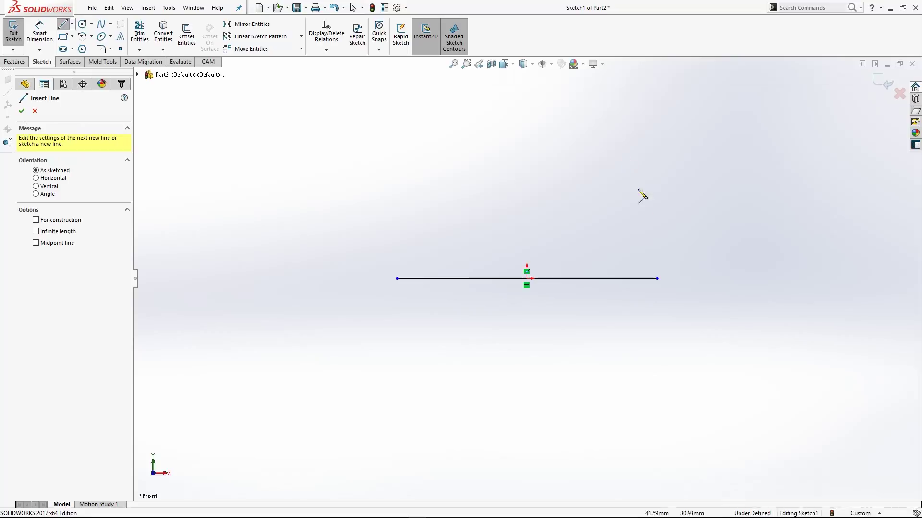
left_click(657, 279)
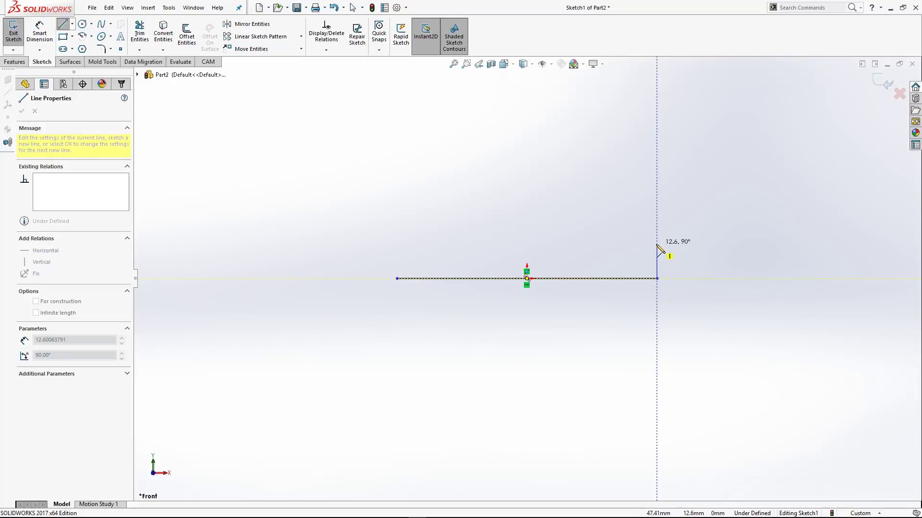
left_click(656, 244)
left_click(552, 244)
left_click(552, 106)
left_click(486, 105)
left_click(486, 244)
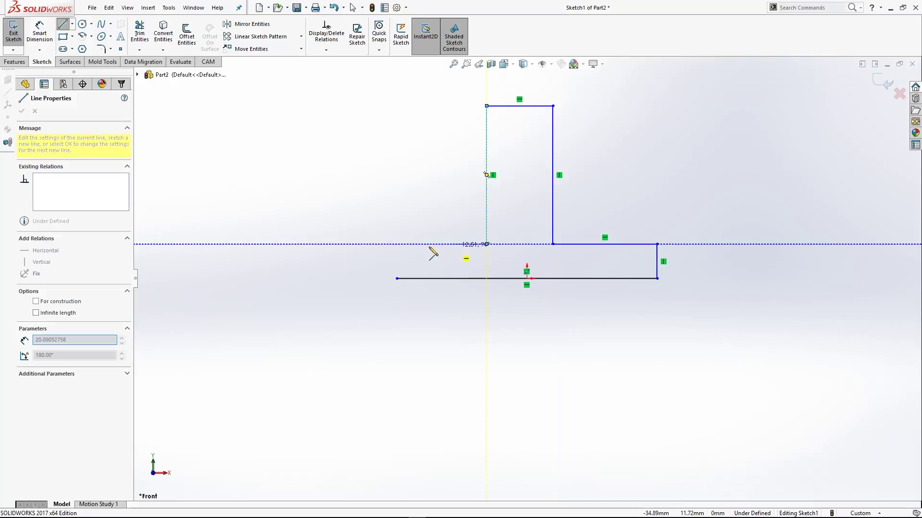
left_click(397, 243)
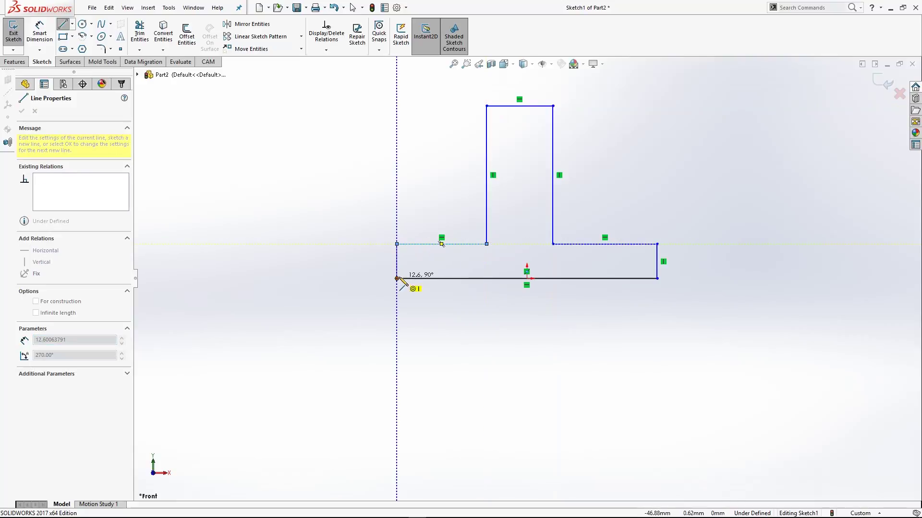
left_click(396, 278)
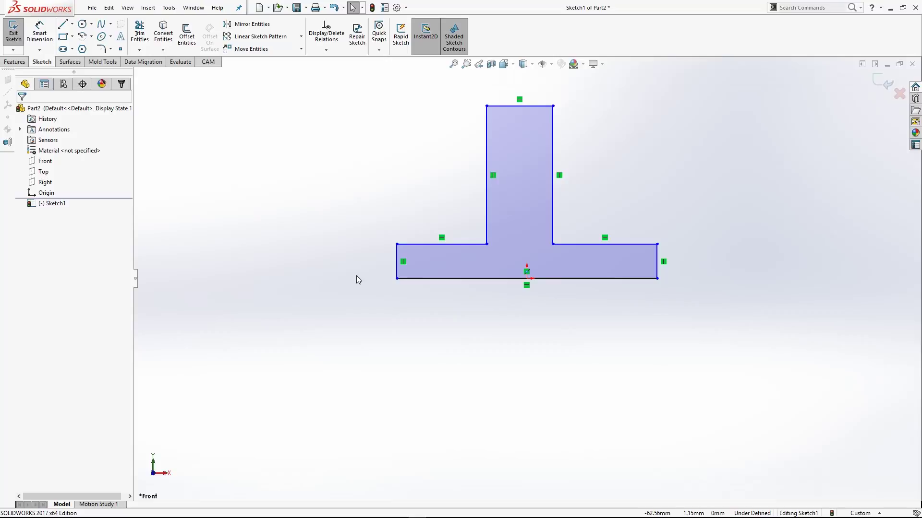
Draw a construction line from the origin to the midpoint of the stem's top edge and shift the stem's upper-right corner slightly
key("l")
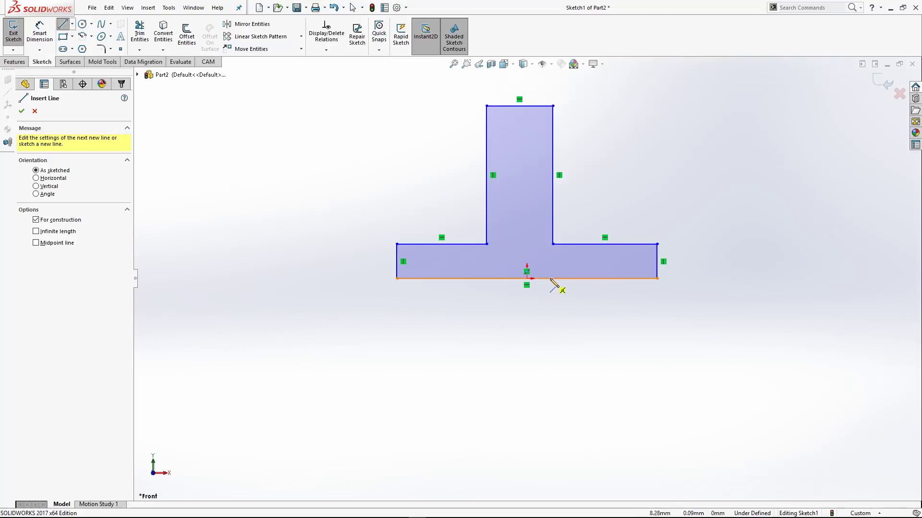
left_click(526, 279)
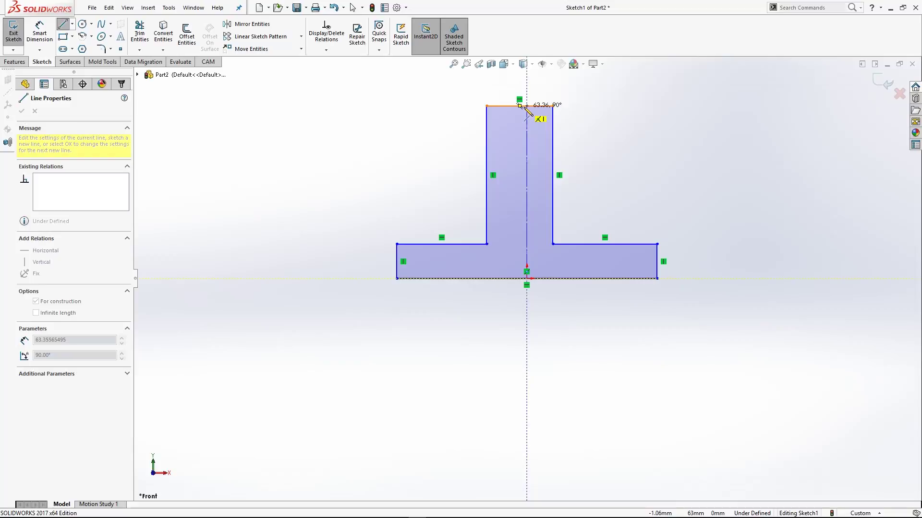
left_click(519, 105)
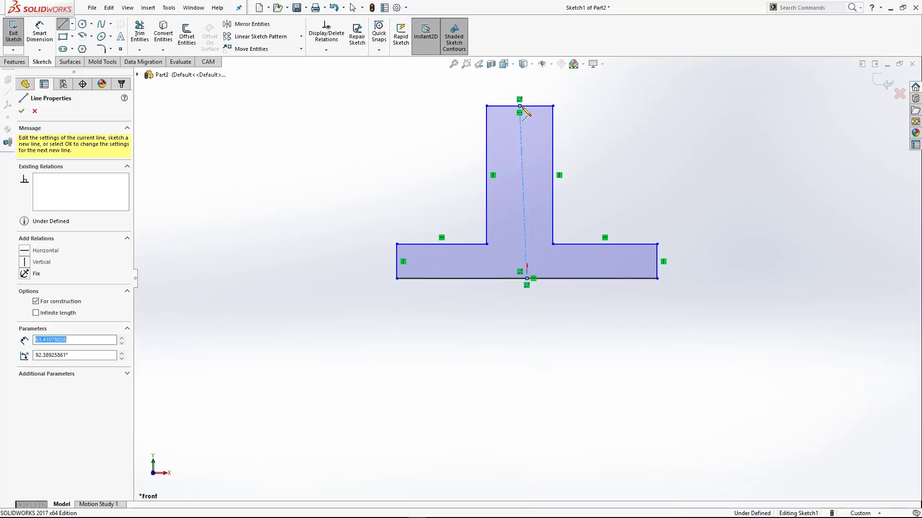
key("Escape")
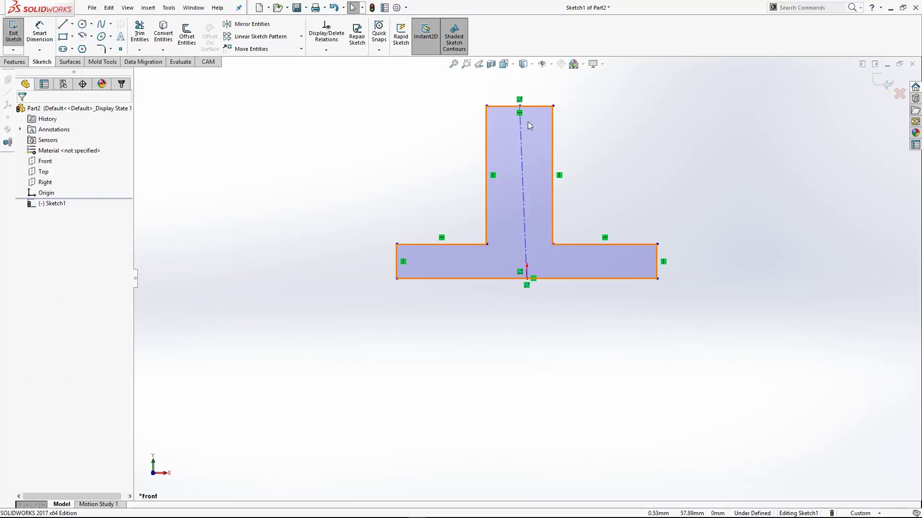
mouse_move(552, 106)
left_mouse_down()
mouse_move(633, 111)
mouse_move(530, 112)
mouse_move(598, 119)
mouse_move(548, 97)
mouse_move(557, 115)
left_mouse_up()
left_click(609, 134)
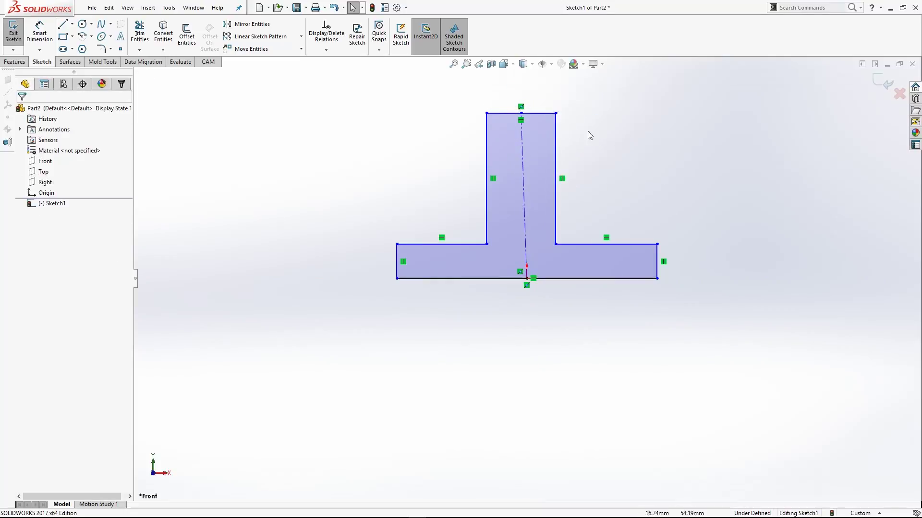
Apply a Vertical relation to the construction line and narrow the stem slightly by moving its upper-right corner
left_click(522, 135)
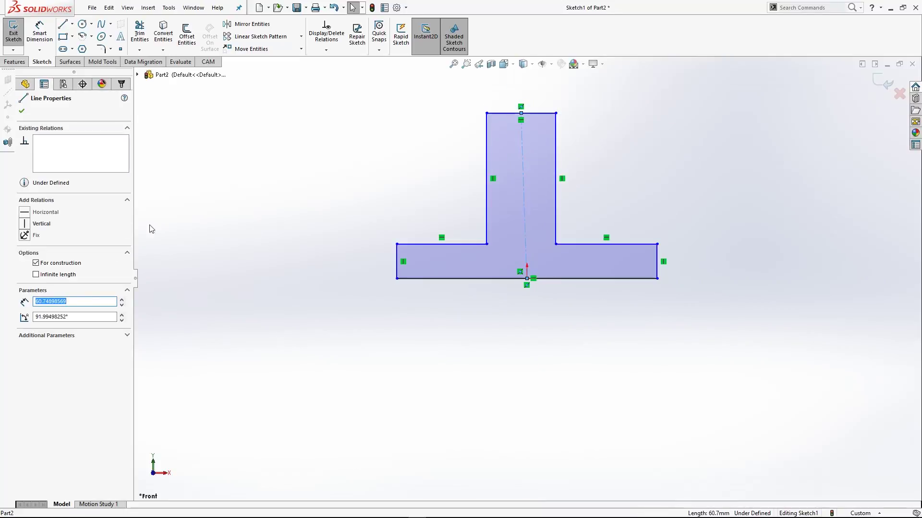
left_click(25, 225)
left_click(336, 200)
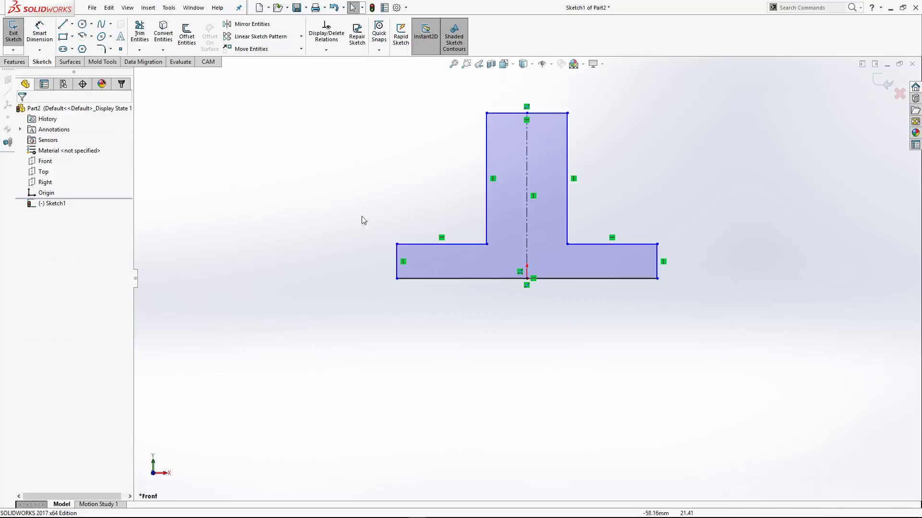
left_click(568, 114)
mouse_move(568, 114)
left_mouse_down()
mouse_move(545, 128)
mouse_move(558, 125)
mouse_move(564, 86)
mouse_move(560, 128)
mouse_move(559, 102)
mouse_move(570, 127)
mouse_move(540, 109)
mouse_move(582, 136)
mouse_move(541, 130)
mouse_move(564, 111)
left_mouse_up()
left_click(393, 233)
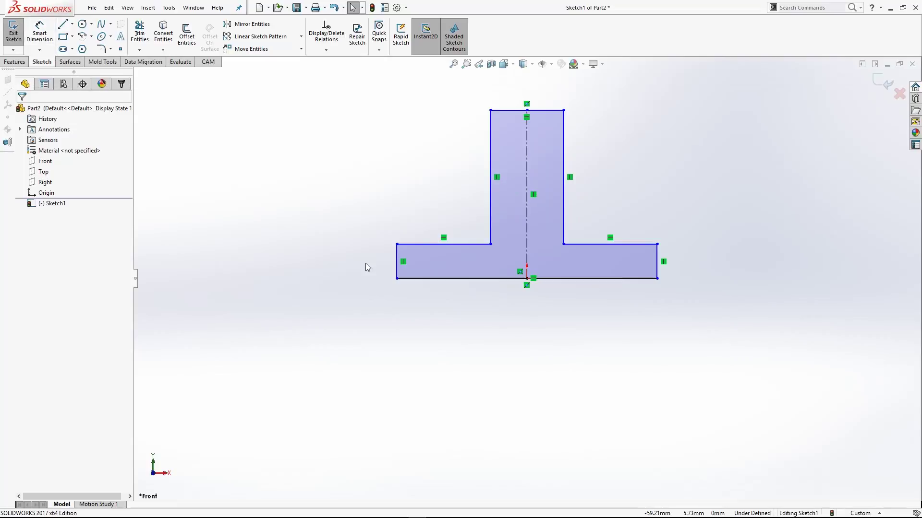
Dimension the short vertical edge at the left end of the base to 15 mm
key("d")
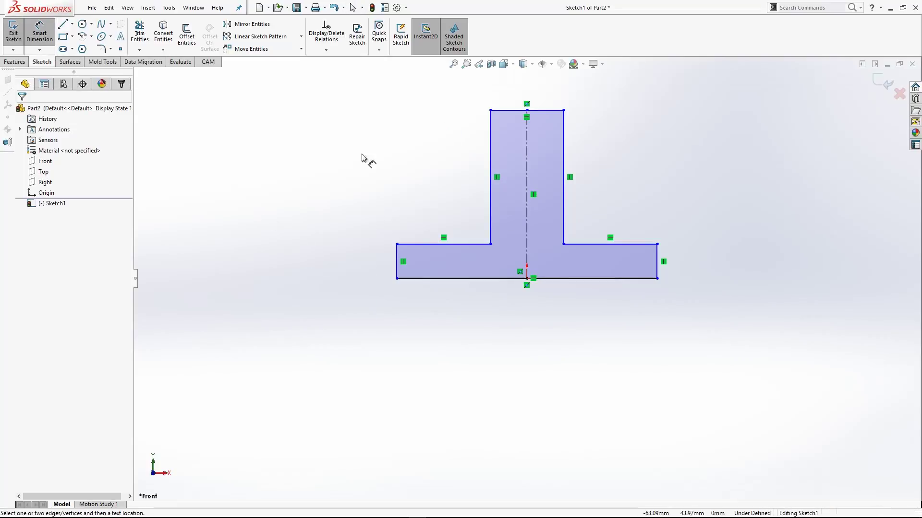
left_click(397, 261)
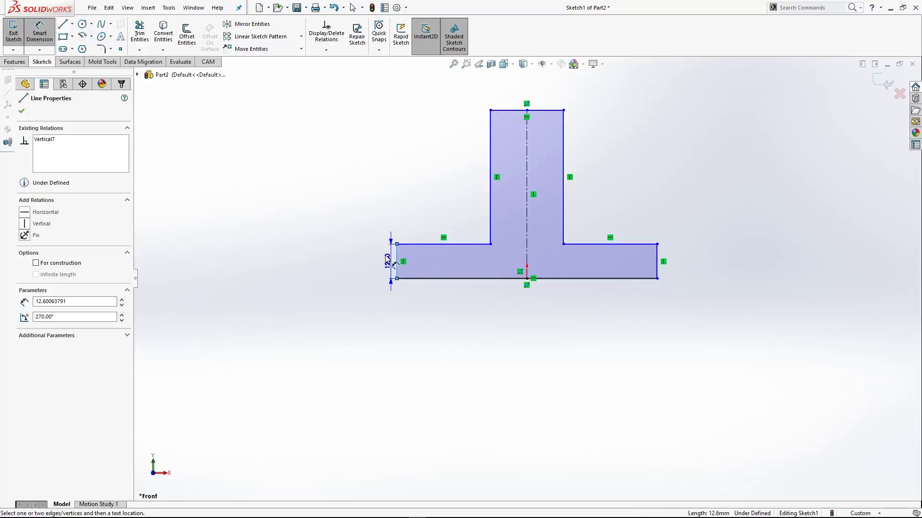
left_click(365, 261)
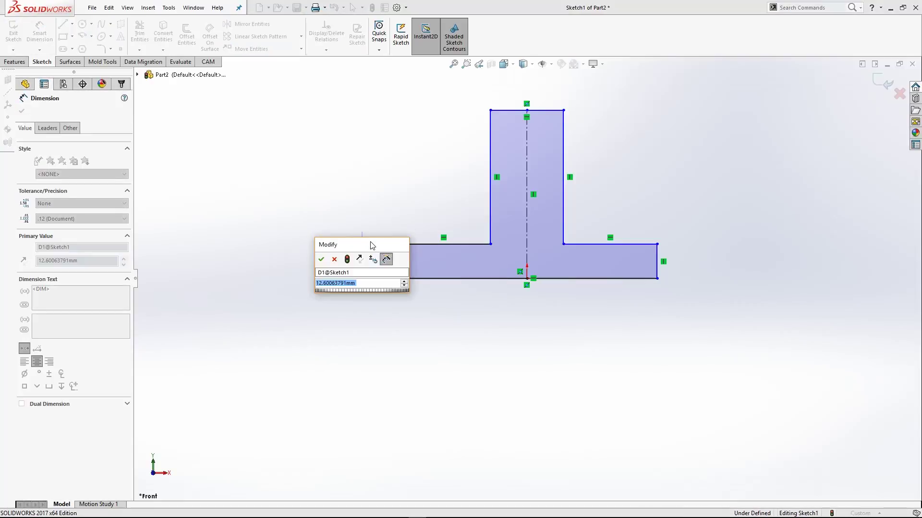
type("15")
key("Return")
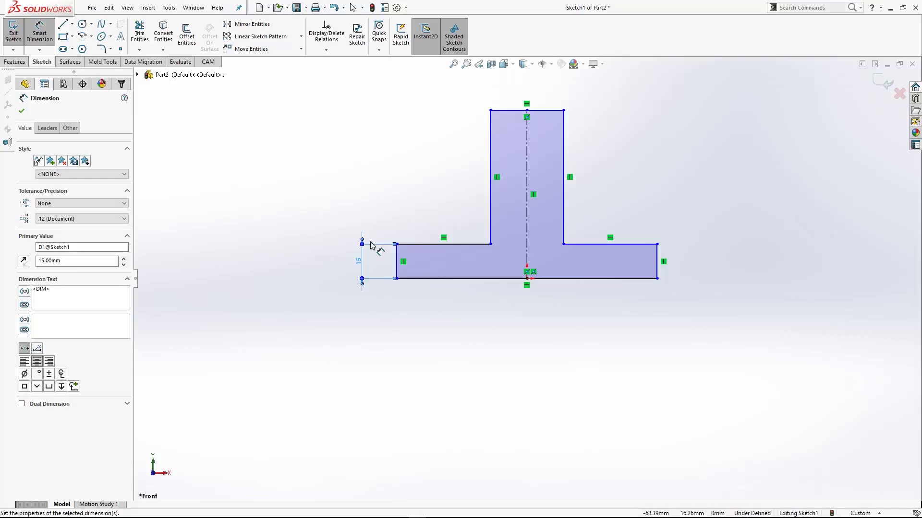
key("Escape")
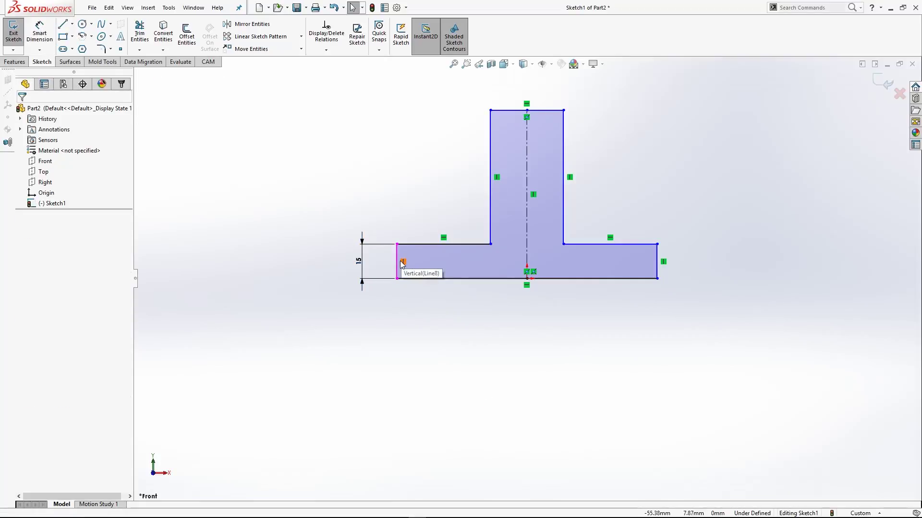
Apply an Equal relation to the stem's top edge and the two short vertical end edges of the base
left_click(546, 111)
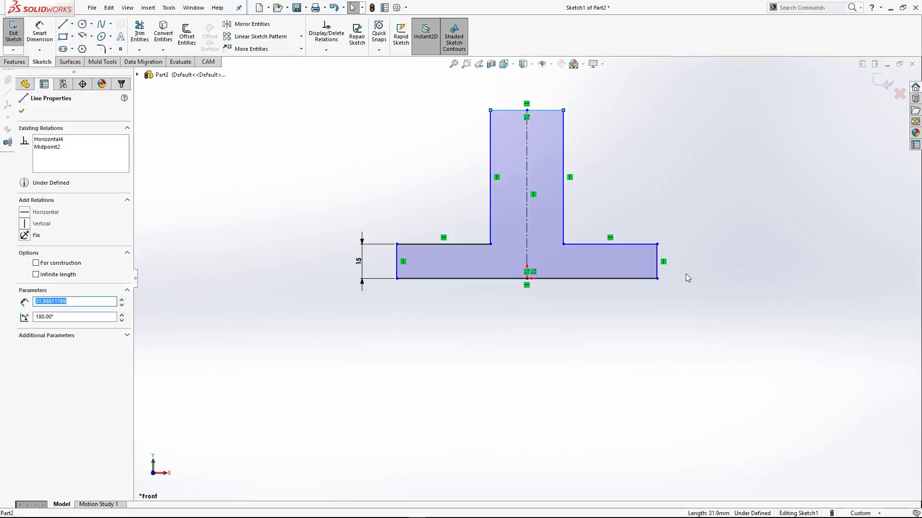
left_click(658, 256, "ctrl")
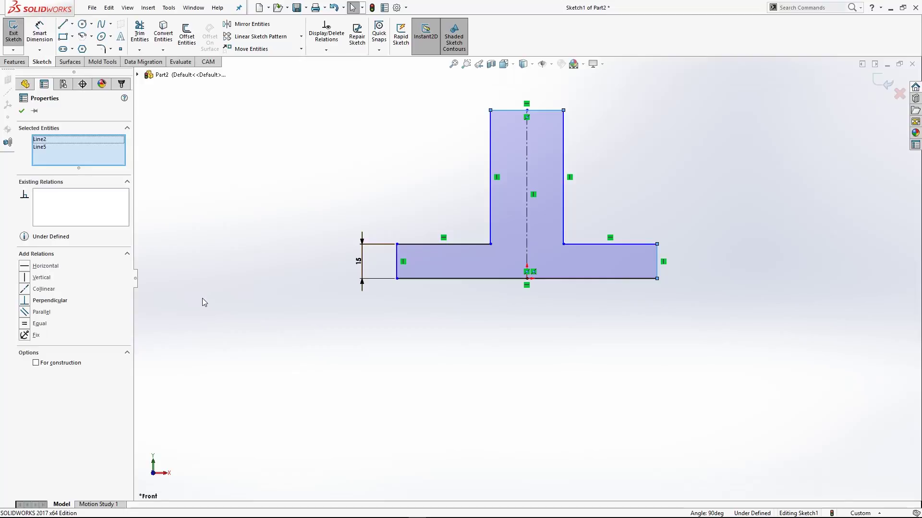
left_click(397, 254, "ctrl")
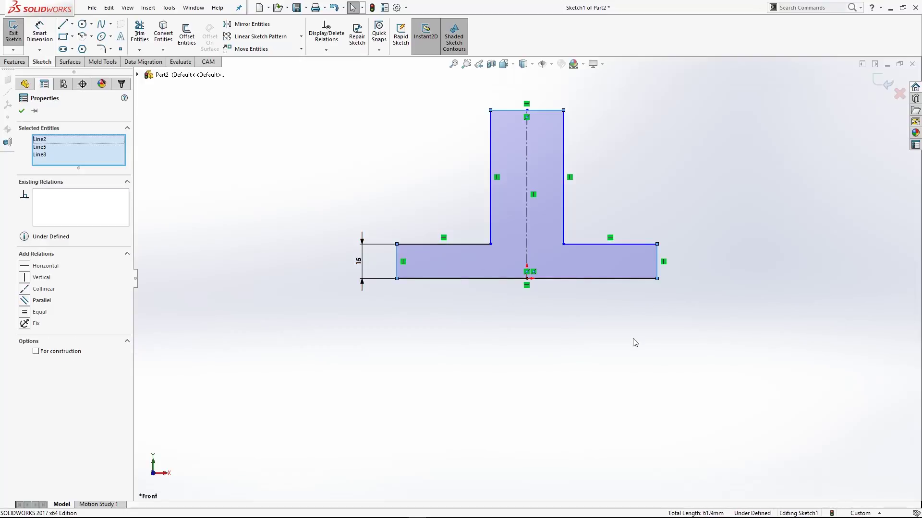
left_click(28, 313)
left_click(441, 334)
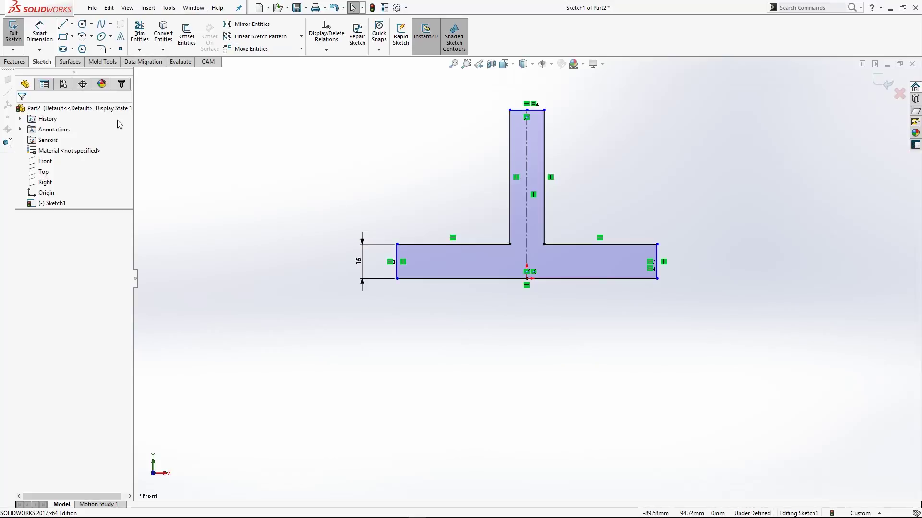
Dimension the bottom line of the base to a length of 80 mm
key("d")
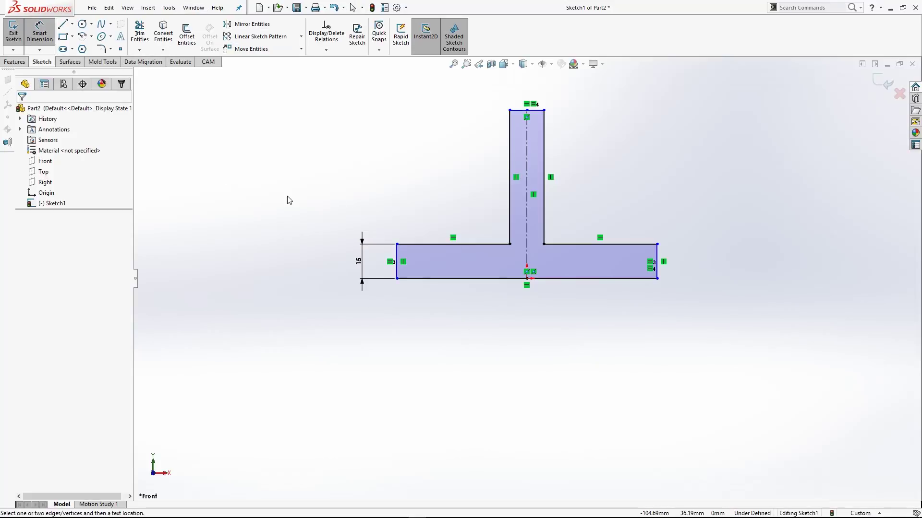
left_click(509, 285)
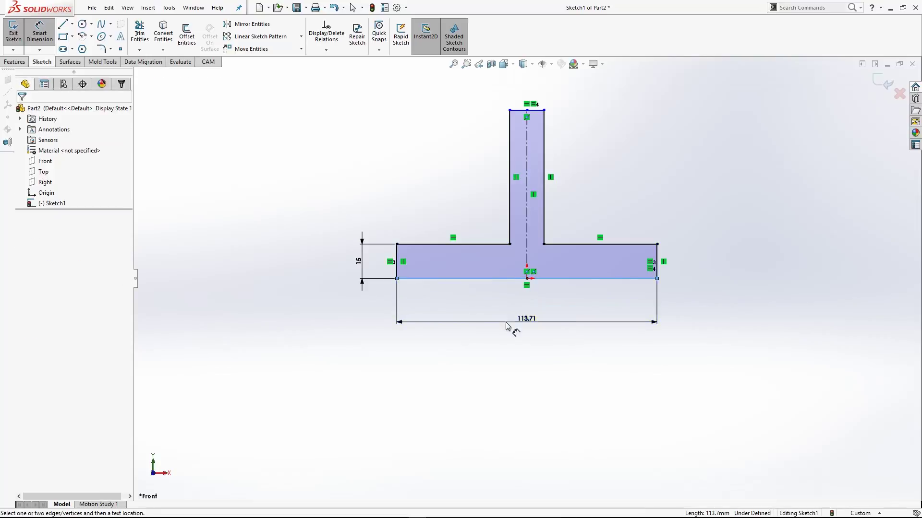
left_click(505, 325)
type("80")
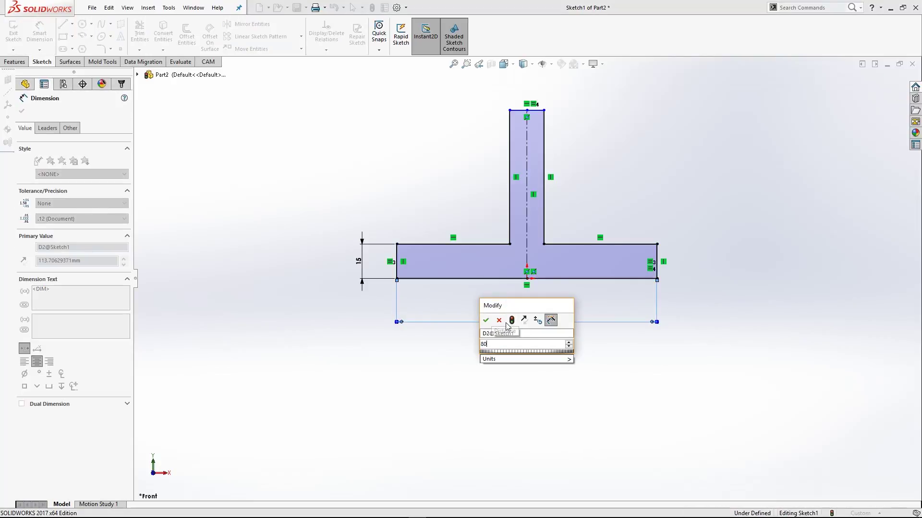
key("Return")
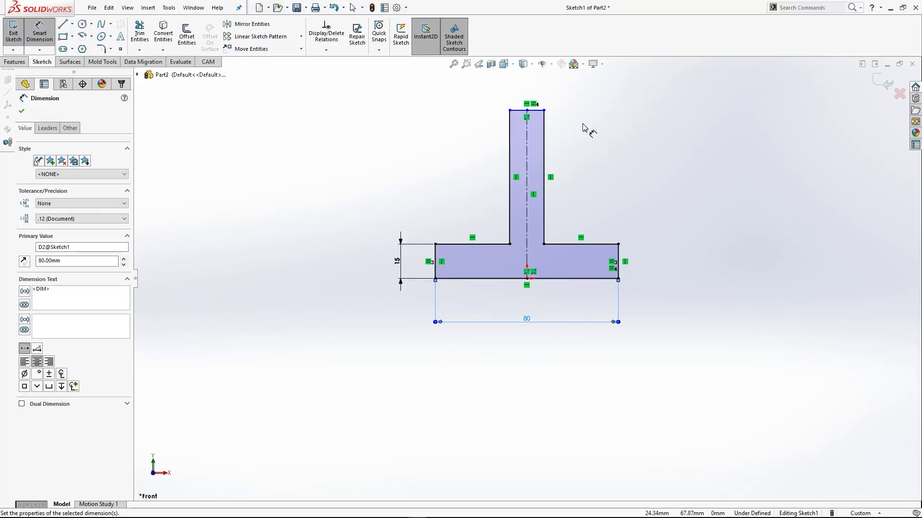
Dimension the overall height of the profile, from the bottom line to the stem's top edge, to 80 mm
left_click(501, 283)
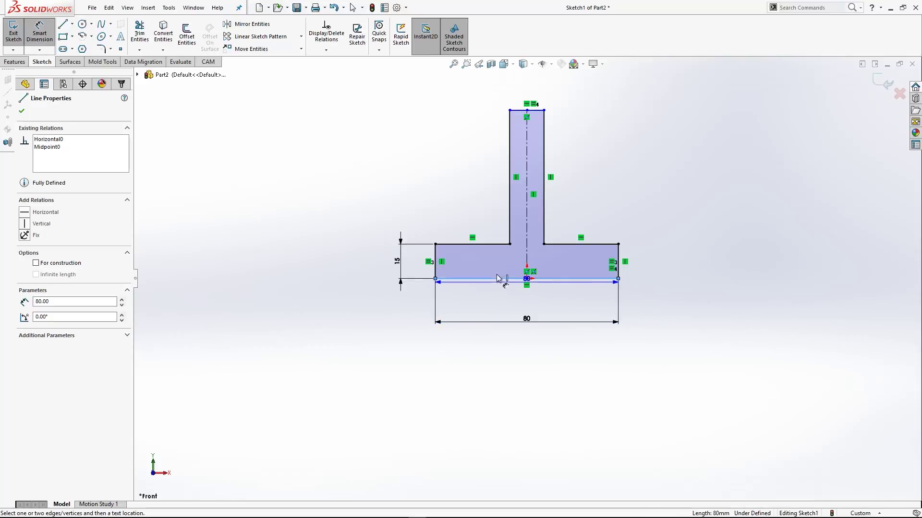
left_click(513, 111)
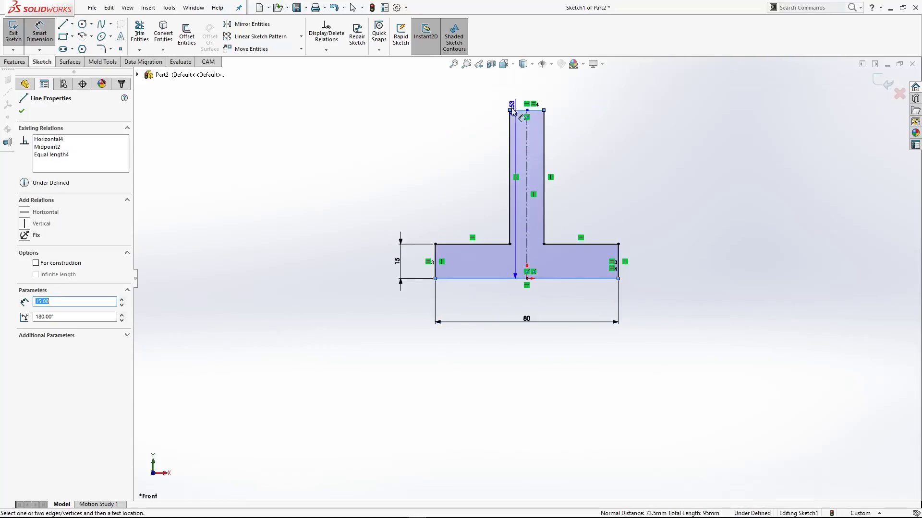
left_click(379, 150)
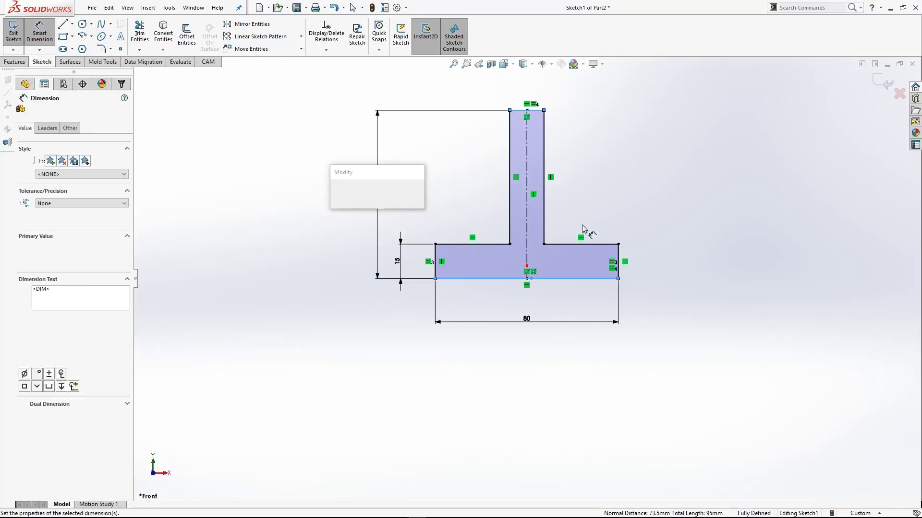
type("80")
key("Return")
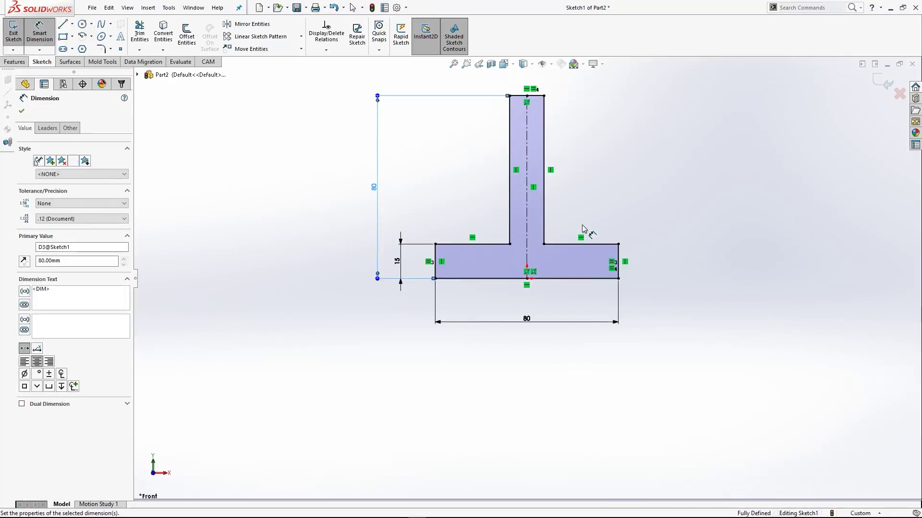
key("Escape")
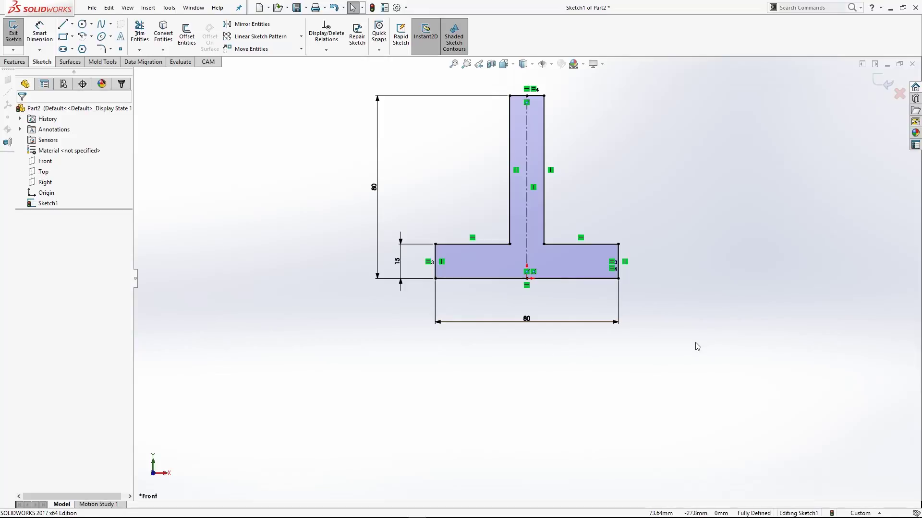
Delete all the geometry and dimensions of the inverted-T profile from the sketch
key("ctrl+a")
key("Delete")
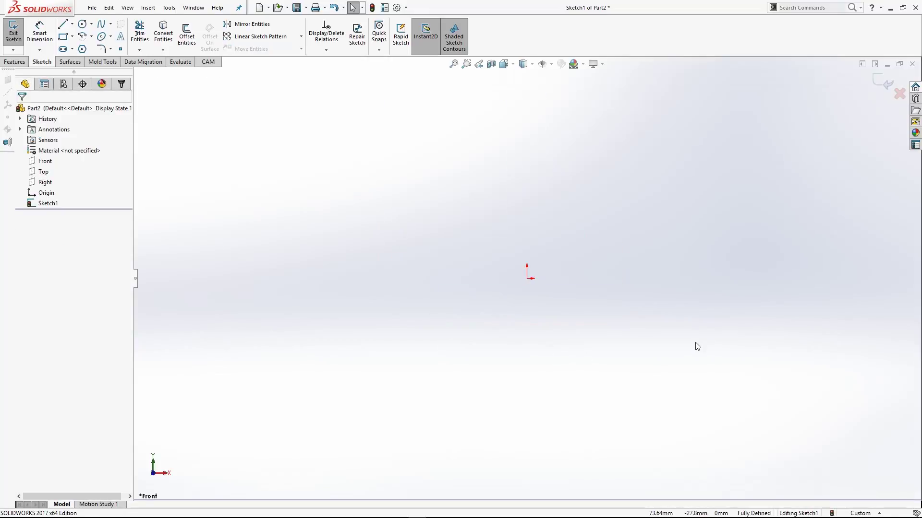
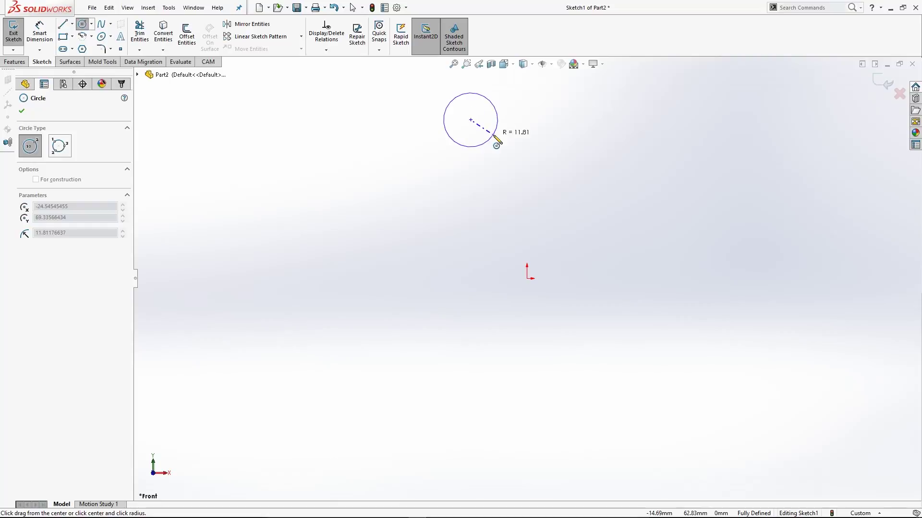
Draw two concentric circle pairs left of the origin: upper radii about 11.8 and 22.4 mm, lower radii about 16 and 25.8 mm
left_click(493, 136)
left_click(306, 268)
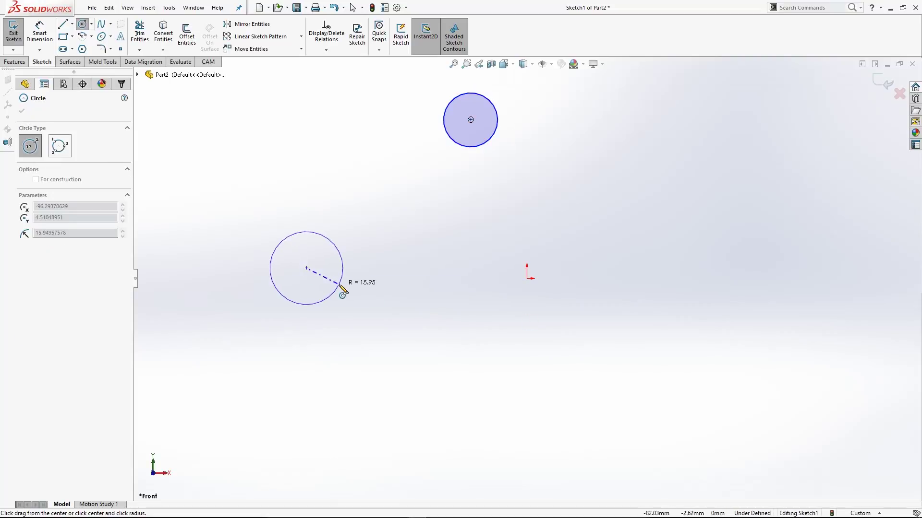
left_click(336, 287)
left_click(306, 267)
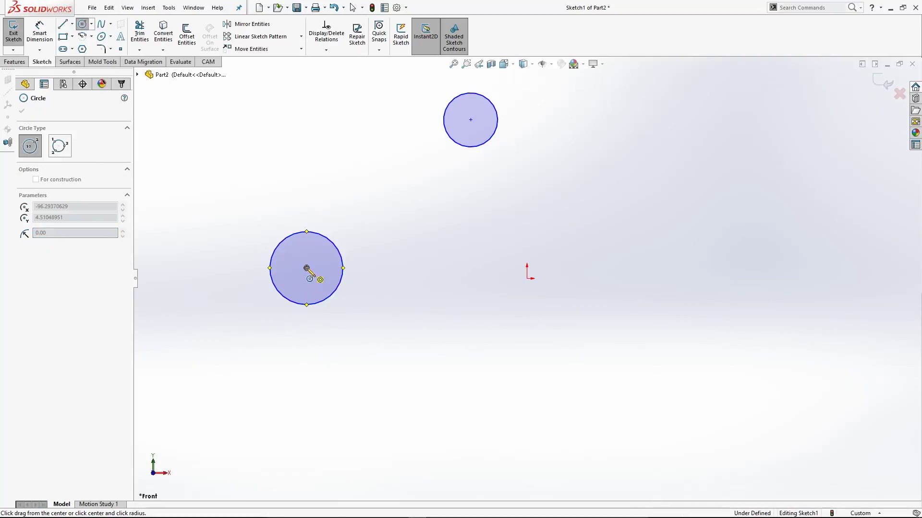
left_click(330, 321)
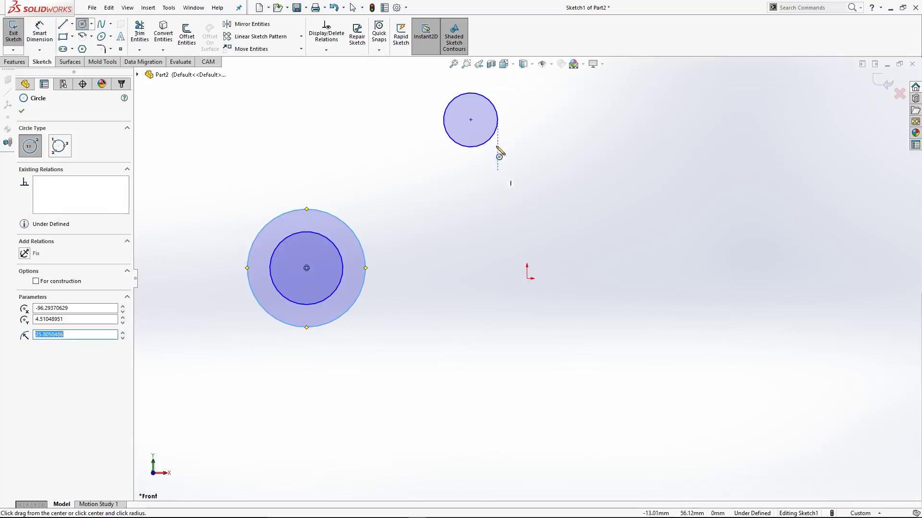
left_click(470, 120)
left_click(508, 157)
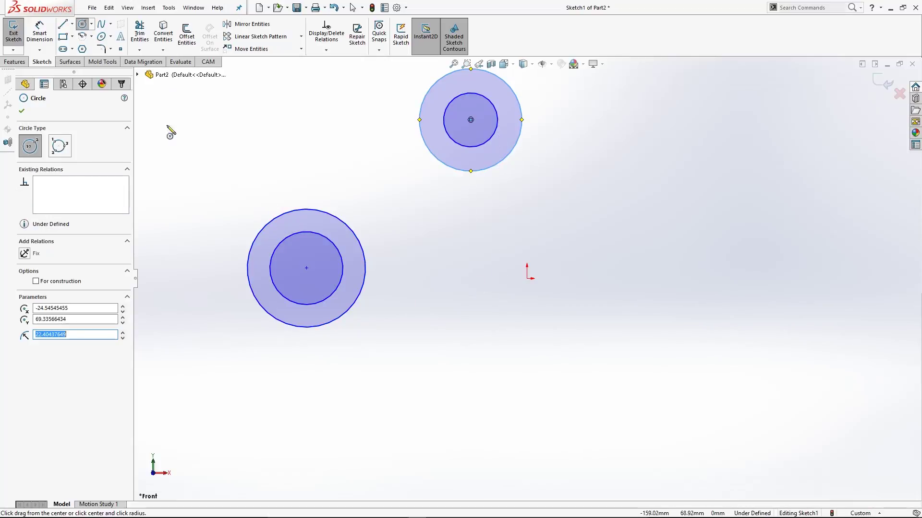
Dimension the horizontal distance between the origin and the centre of the lower-left circle pair to 84 mm
left_click(39, 33)
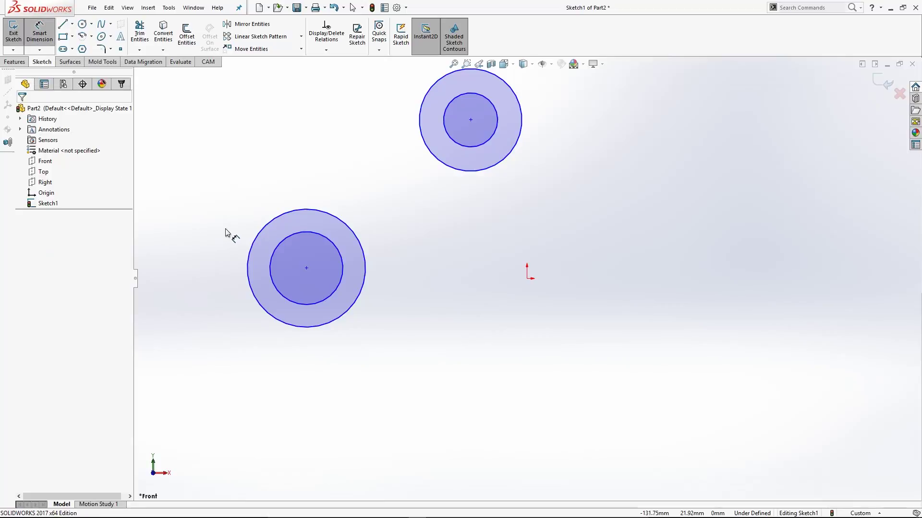
left_click(528, 280)
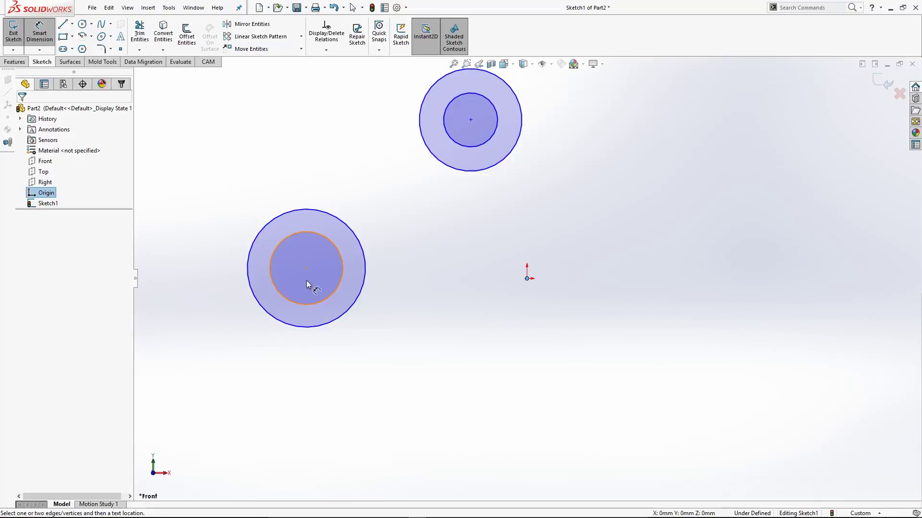
left_click(306, 270)
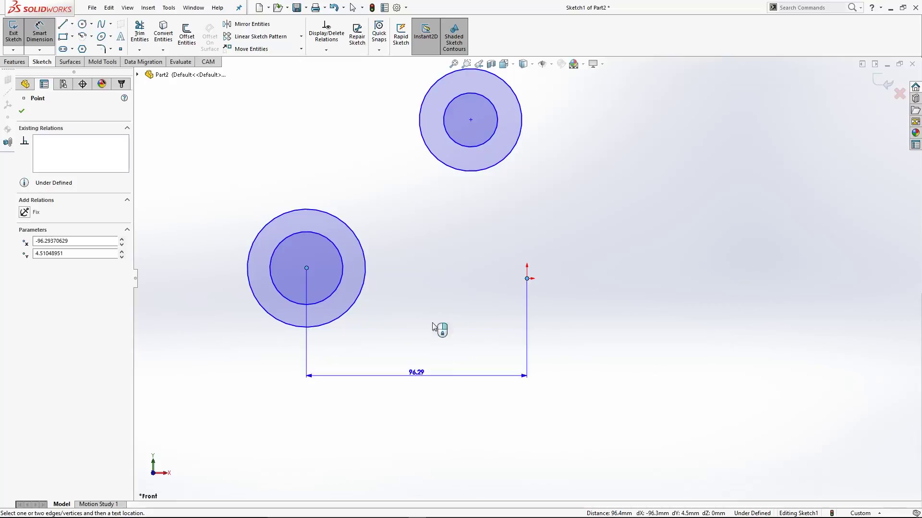
left_click(432, 355)
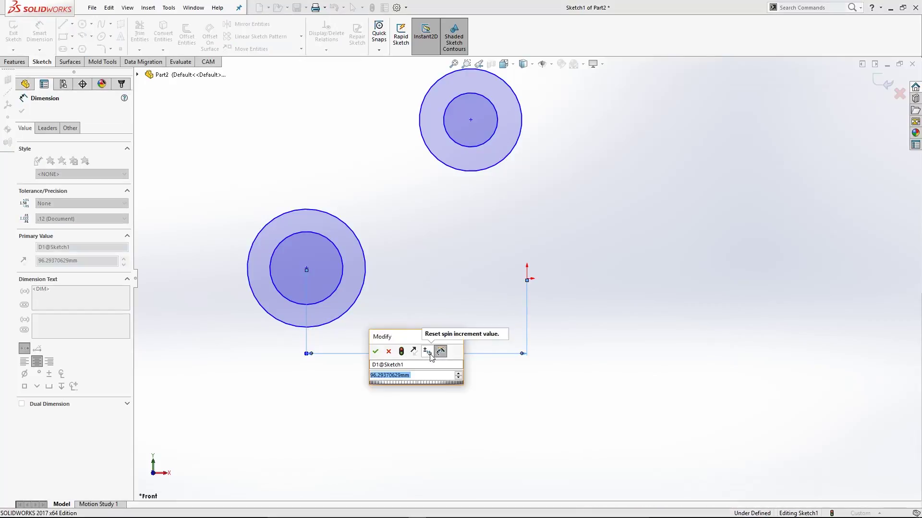
type("84")
key("Return")
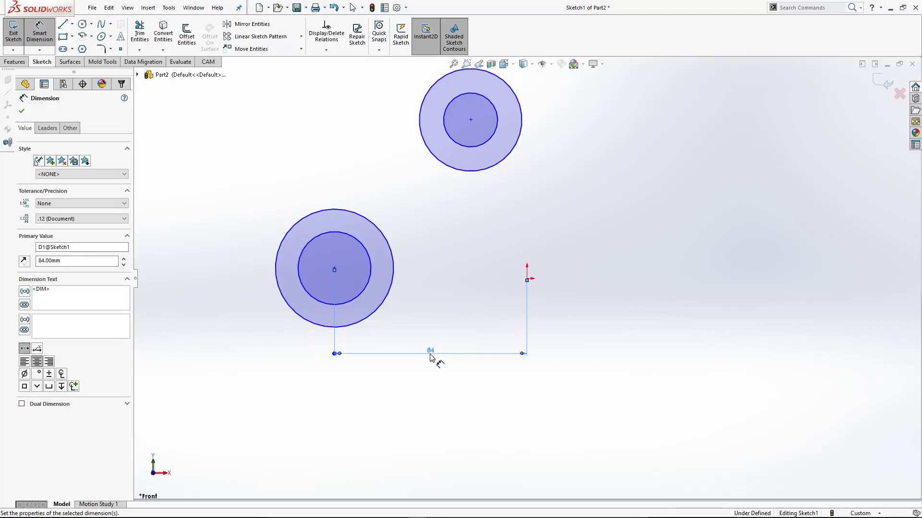
Dimension the vertical distance between the origin and the centre of the upper circle pair to 50 mm
left_click(527, 279)
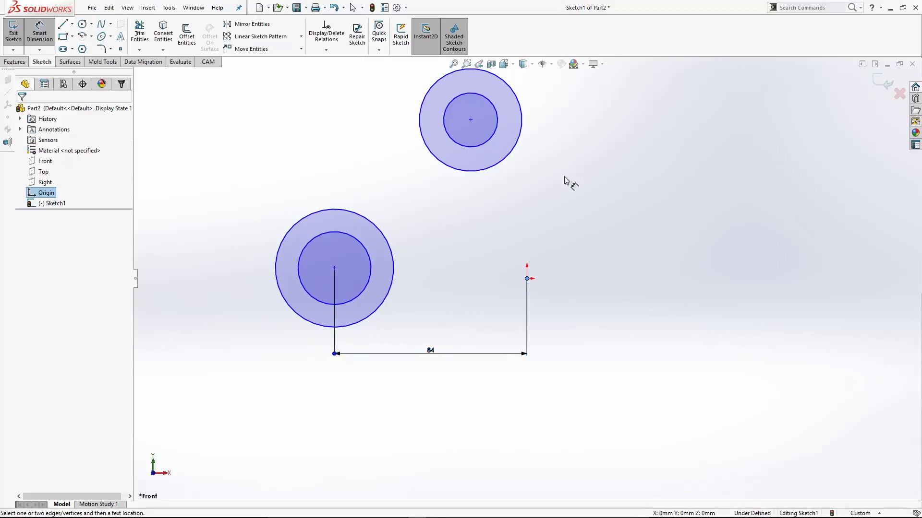
left_click(471, 120)
left_click(598, 131)
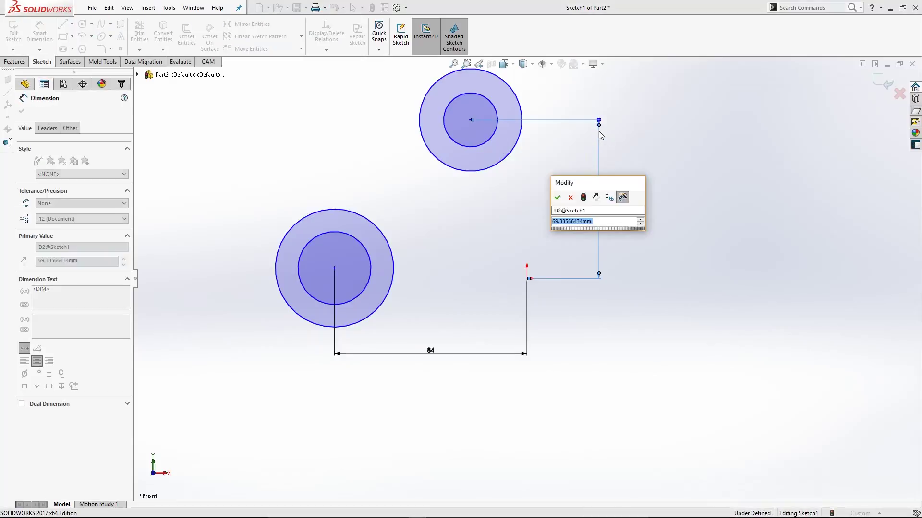
type("50")
key("Return")
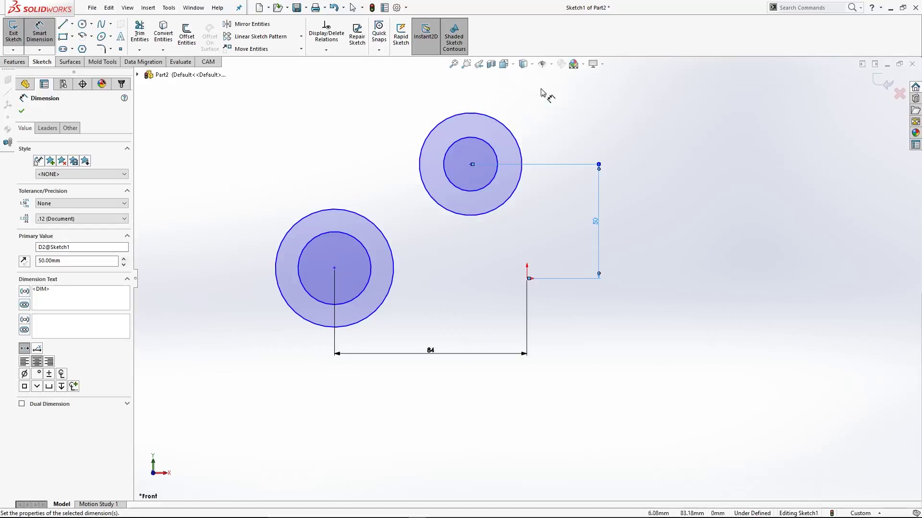
Dimension the upper circle pair with a 40 mm outer diameter and a 25 mm inner diameter
left_click(514, 132)
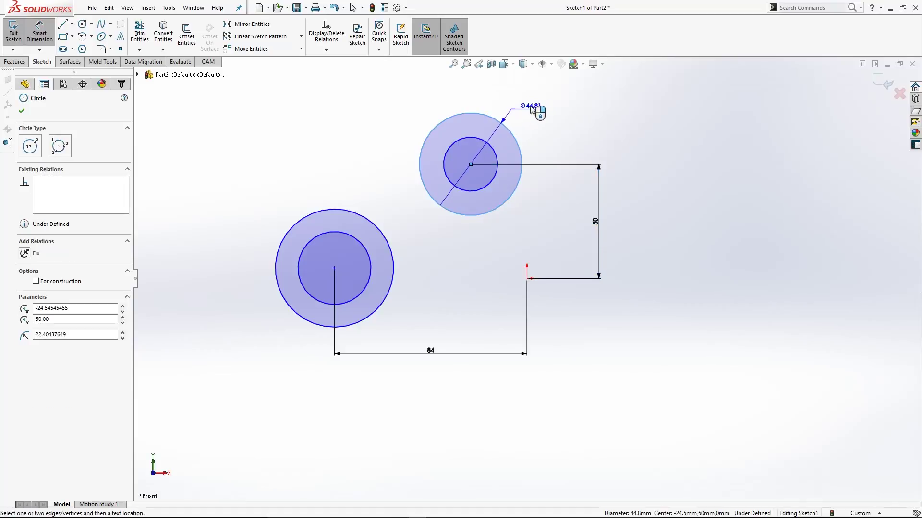
left_click(534, 102)
key("Return")
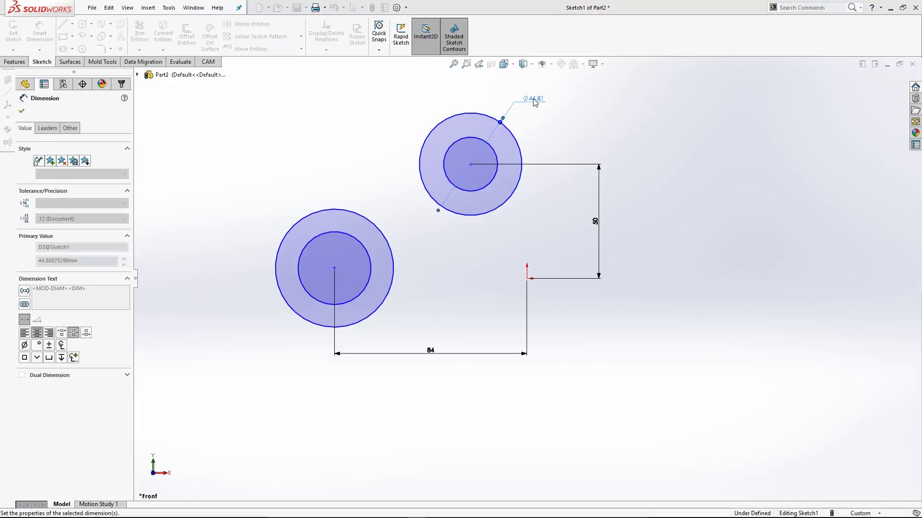
left_click(498, 159)
left_click(539, 127)
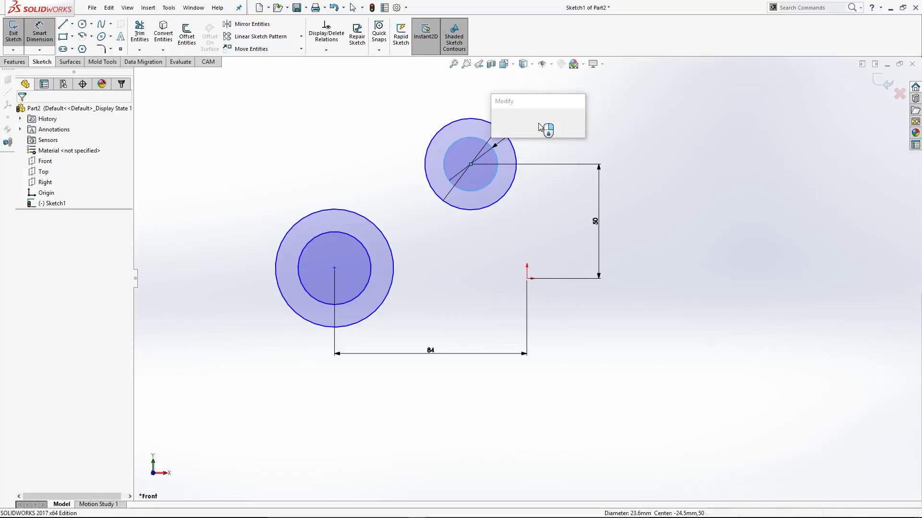
type("25")
key("Return")
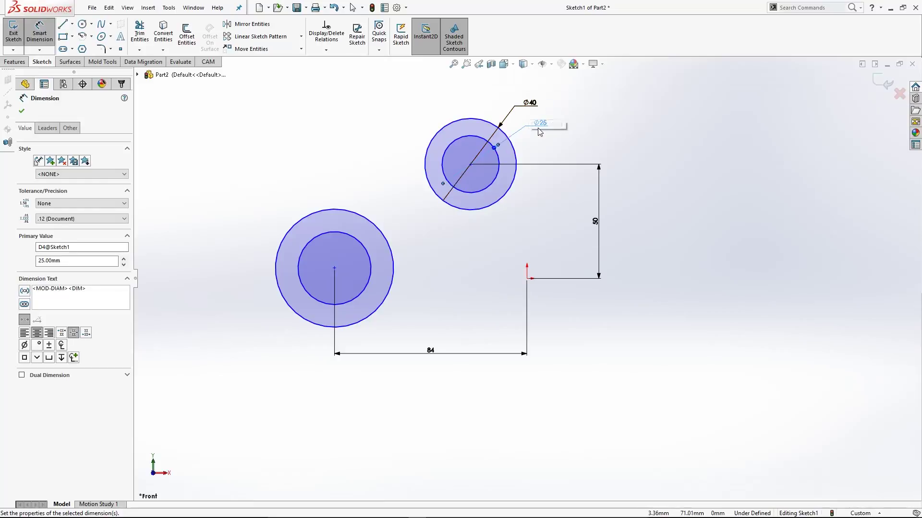
Dimension the lower-left circle pair with a 15 mm inner diameter and a 30 mm outer diameter
left_click(318, 238)
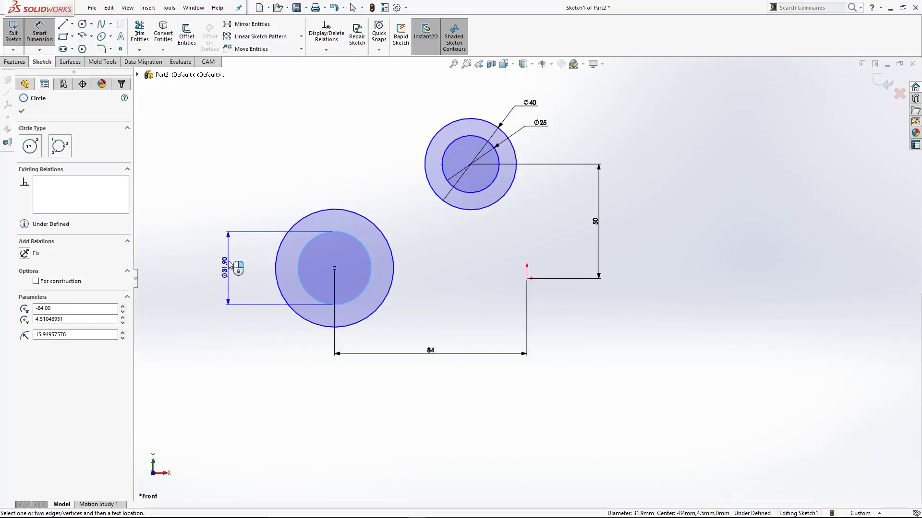
left_click(229, 266)
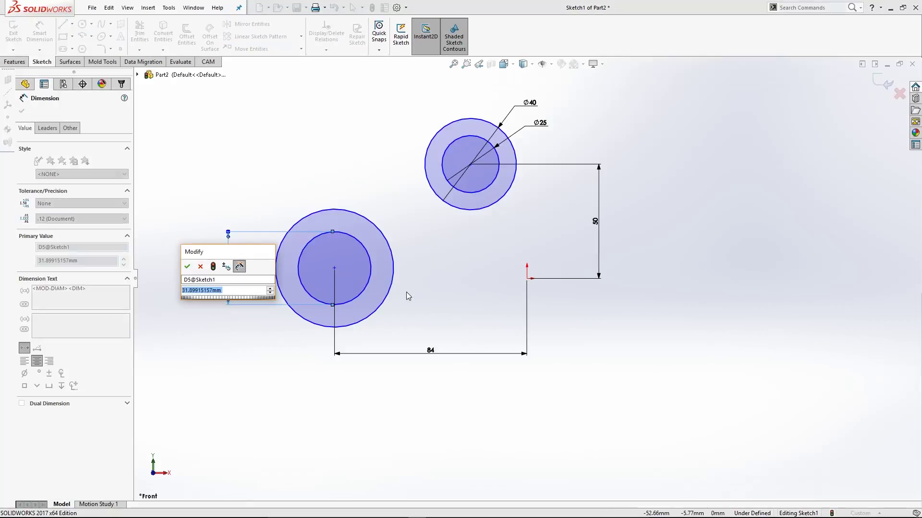
type("15")
key("Return")
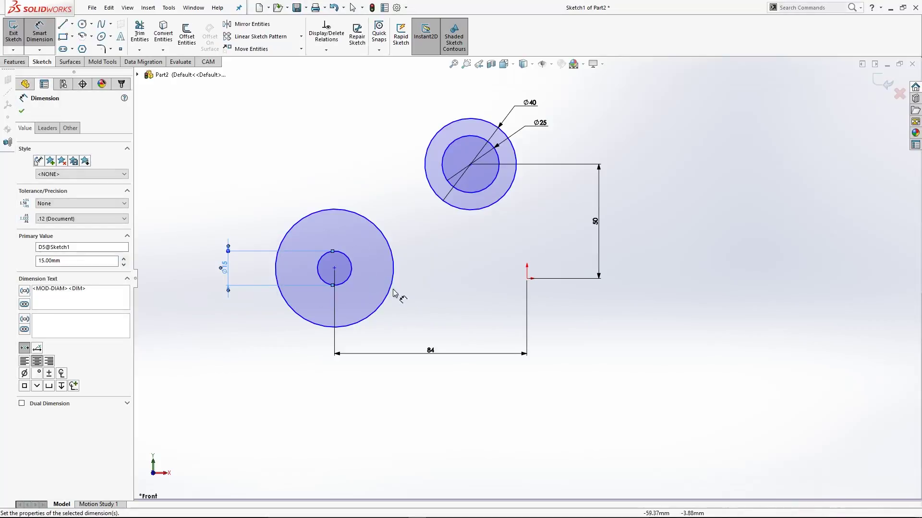
left_click(287, 239)
left_click(189, 259)
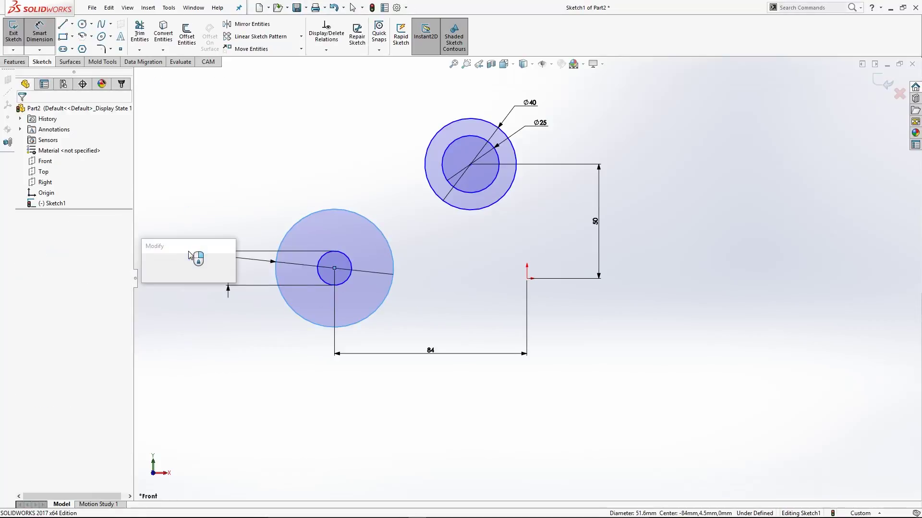
type("30")
key("Return")
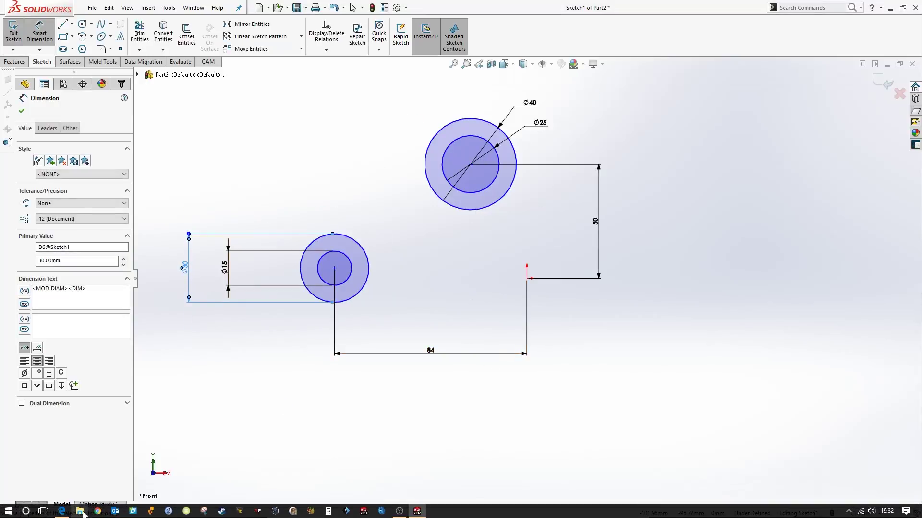
Check the part in the PDF drawing, return to the SOLIDWORKS sketch, and draw a horizontal line about 60 mm long leftward from the origin
left_click(62, 511)
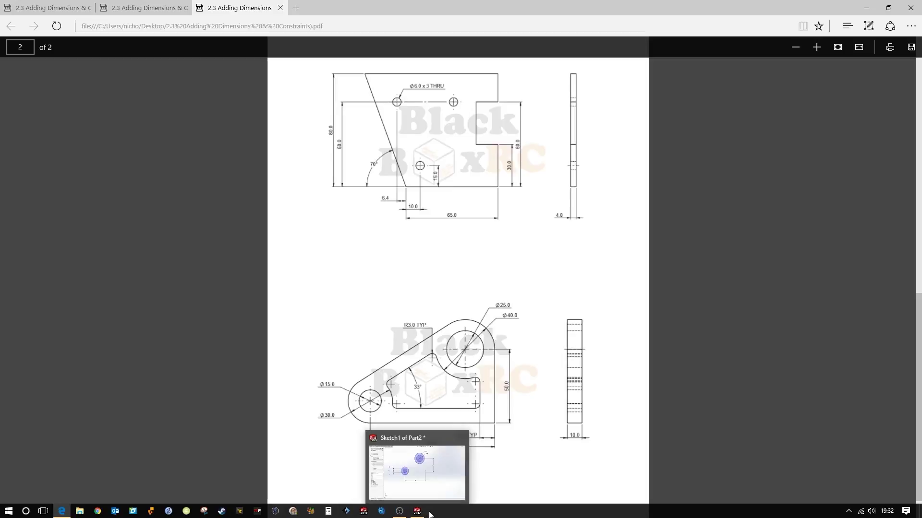
left_click(417, 511)
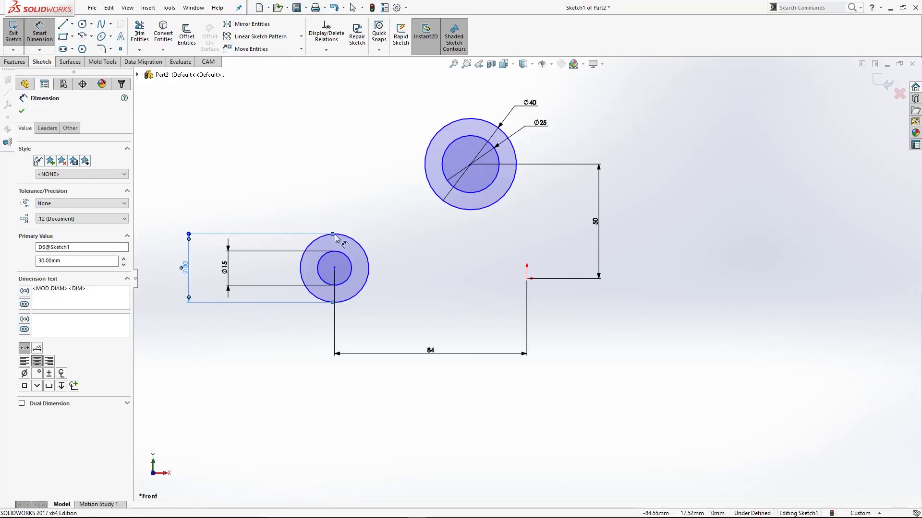
key("l")
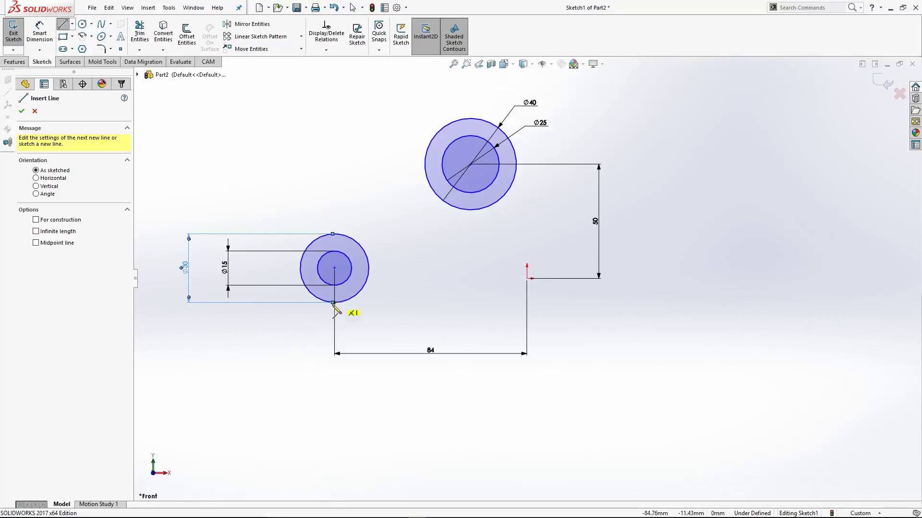
left_click(527, 279)
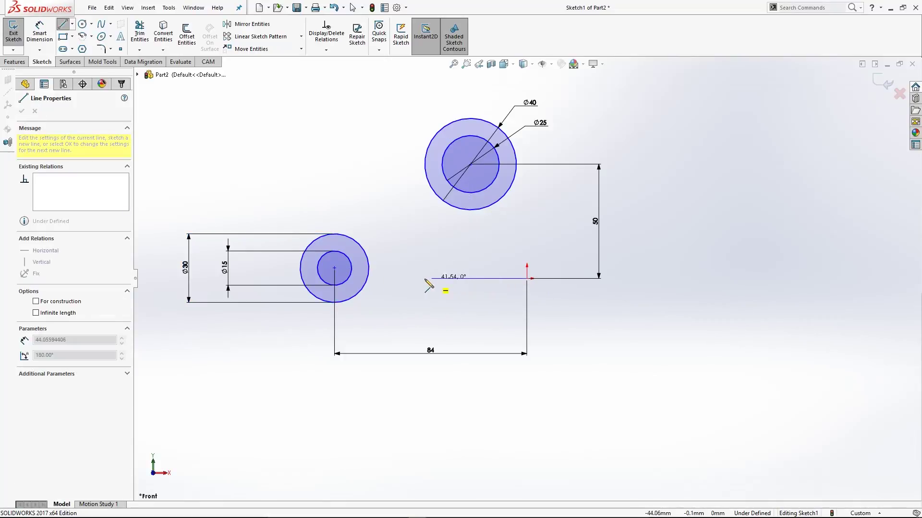
left_click(390, 278)
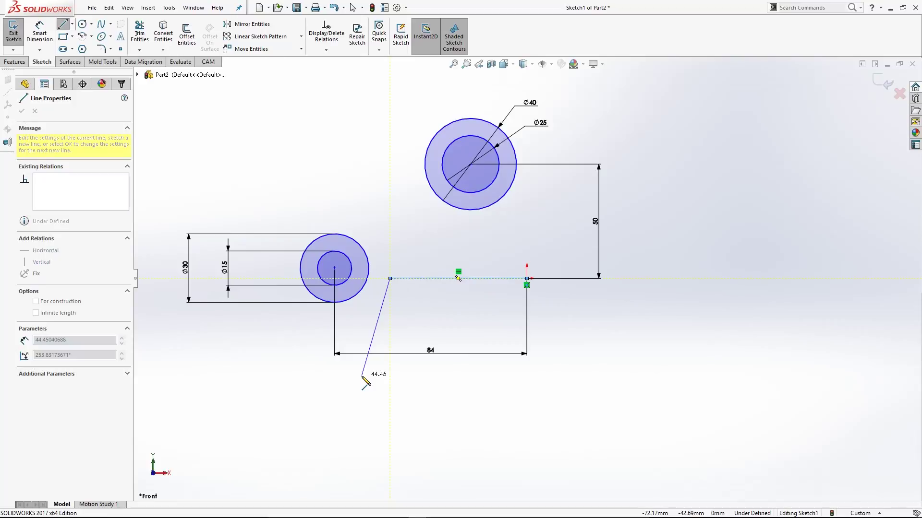
key("Escape")
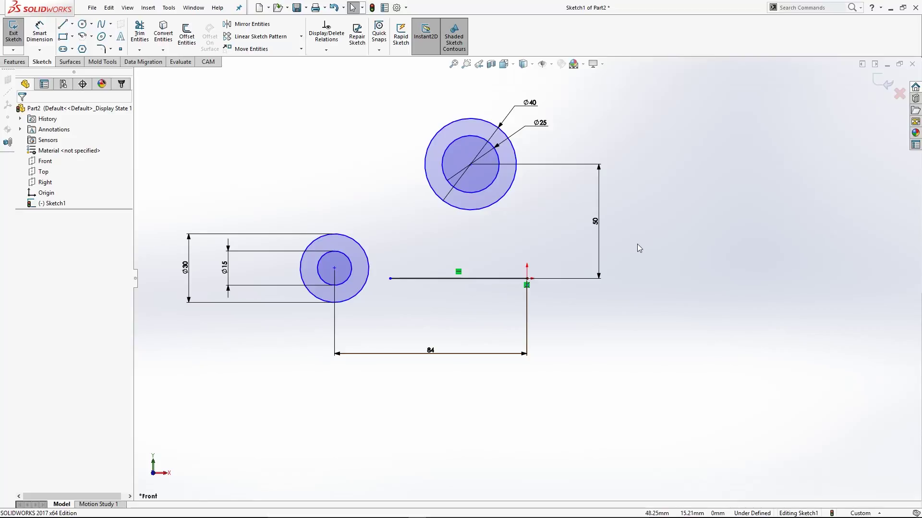
Draw a vertical line about 46 mm up from the origin and a sloping line about 92 mm long above both circle pairs
key("l")
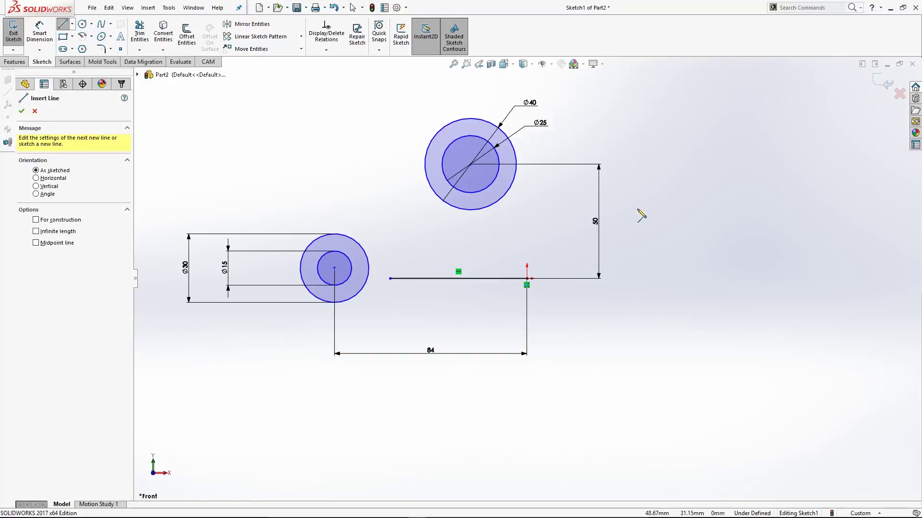
left_click(526, 173)
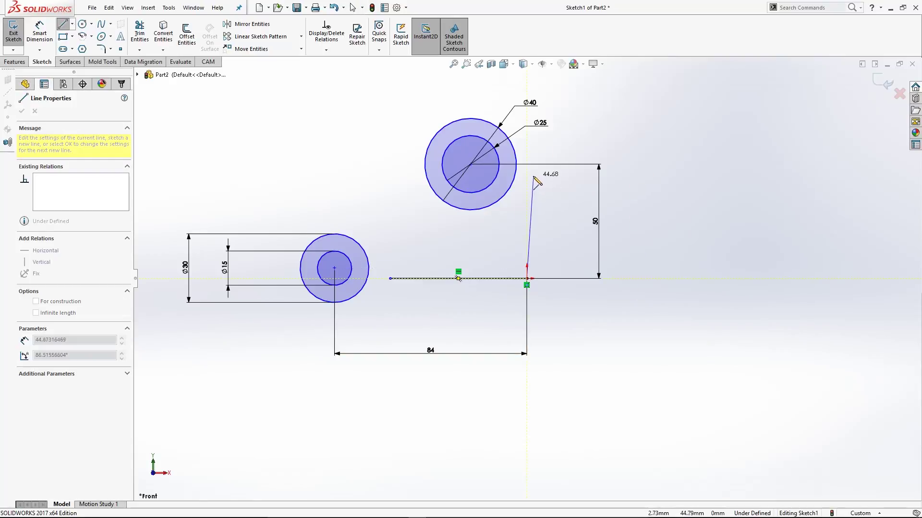
key("Escape")
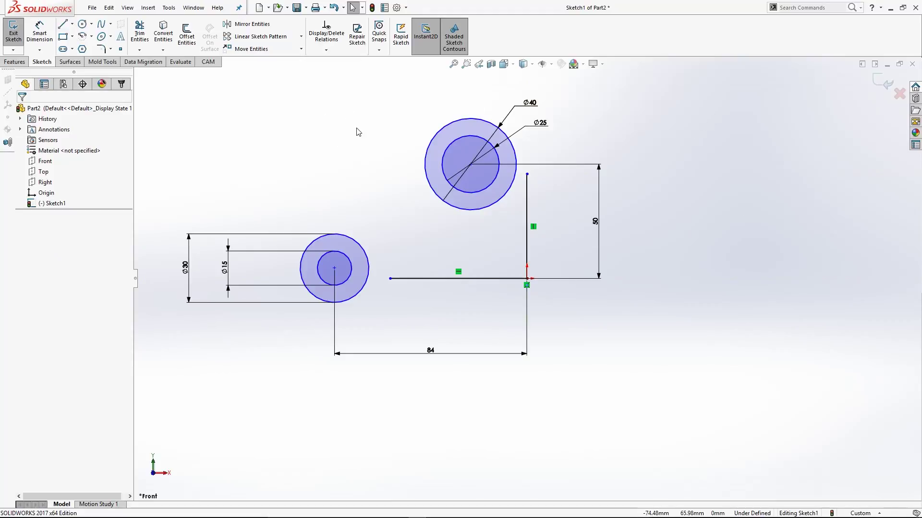
key("l")
left_click(459, 97)
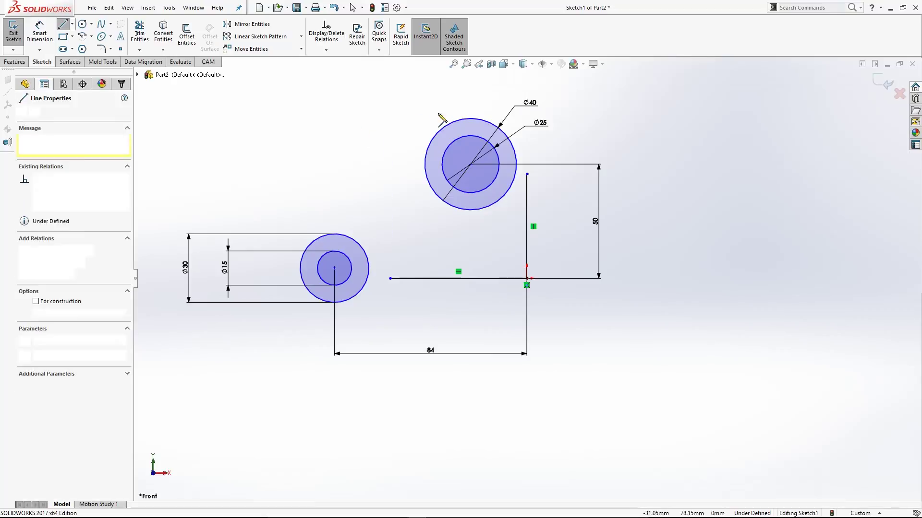
left_click(293, 228)
key("Escape")
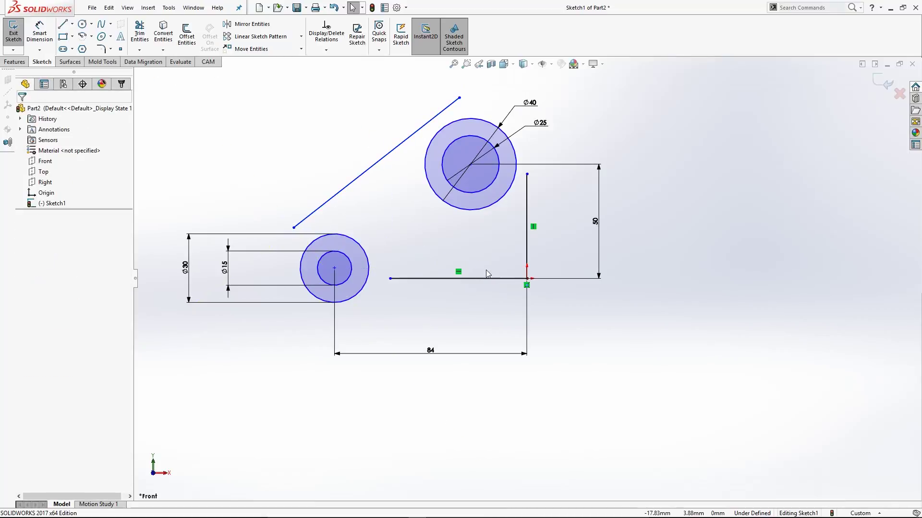
Add a tangent relation between the 40 mm circle and the vertical line
left_click(521, 181)
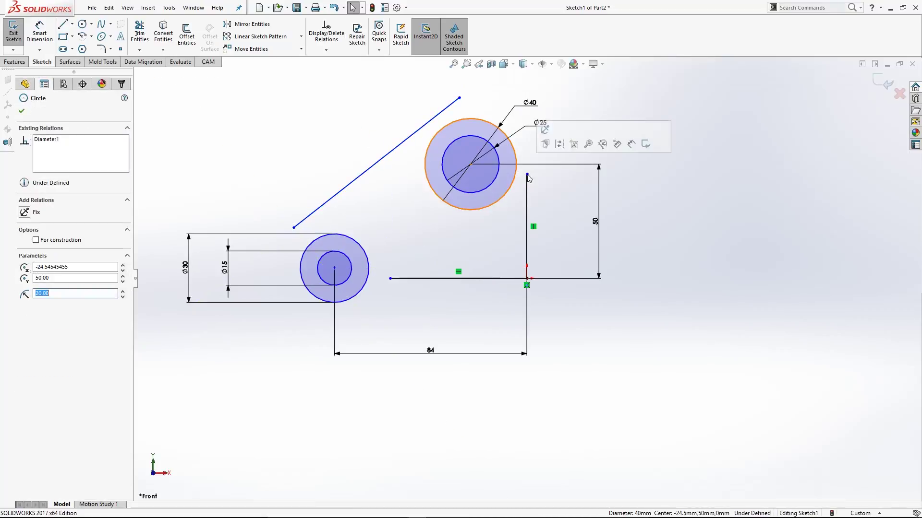
left_click(527, 197, "ctrl")
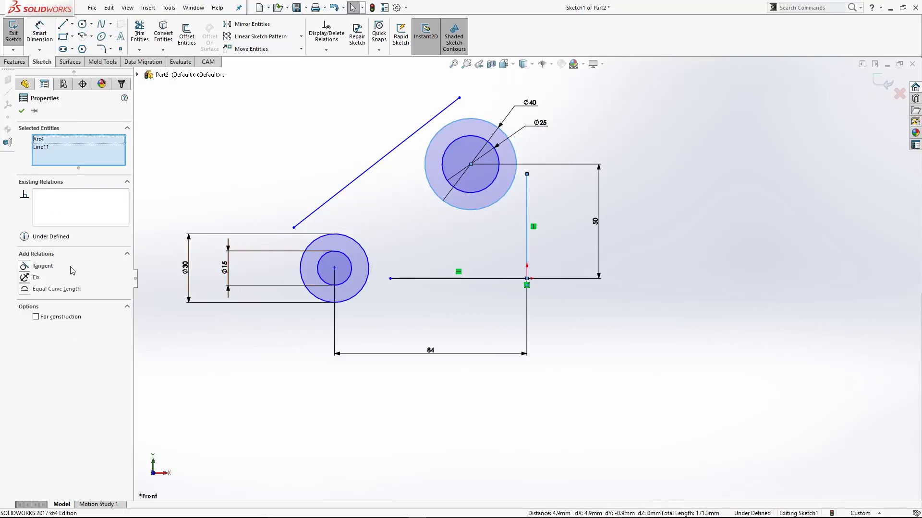
left_click(26, 267)
key("Escape")
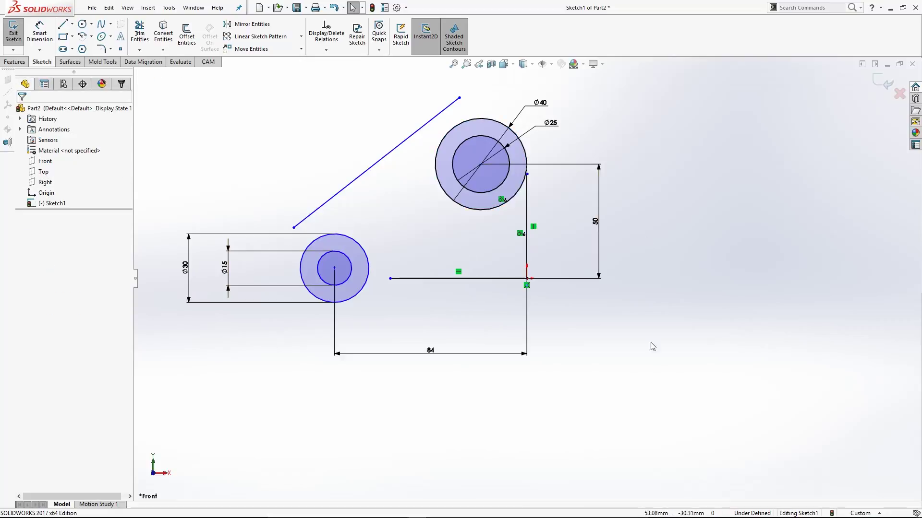
Add a tangent relation between the 30 mm circle and the horizontal line
left_click(359, 291)
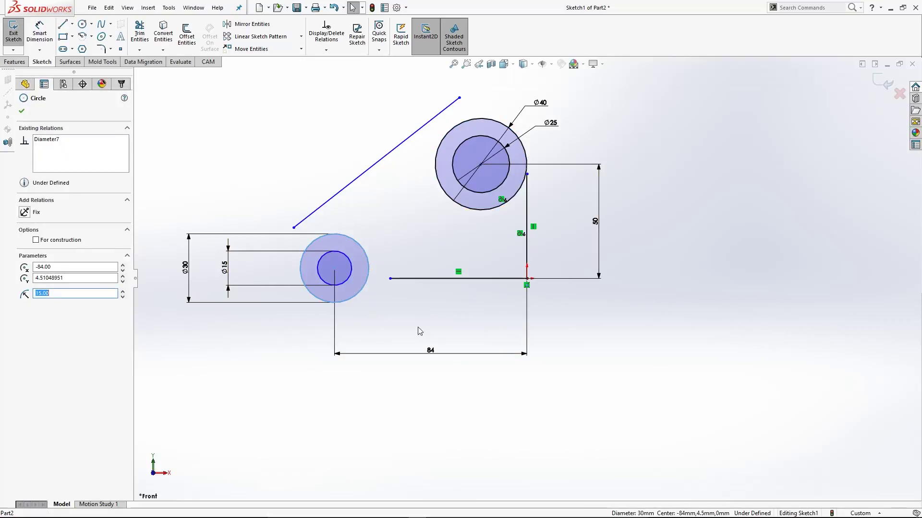
left_click(410, 278, "ctrl")
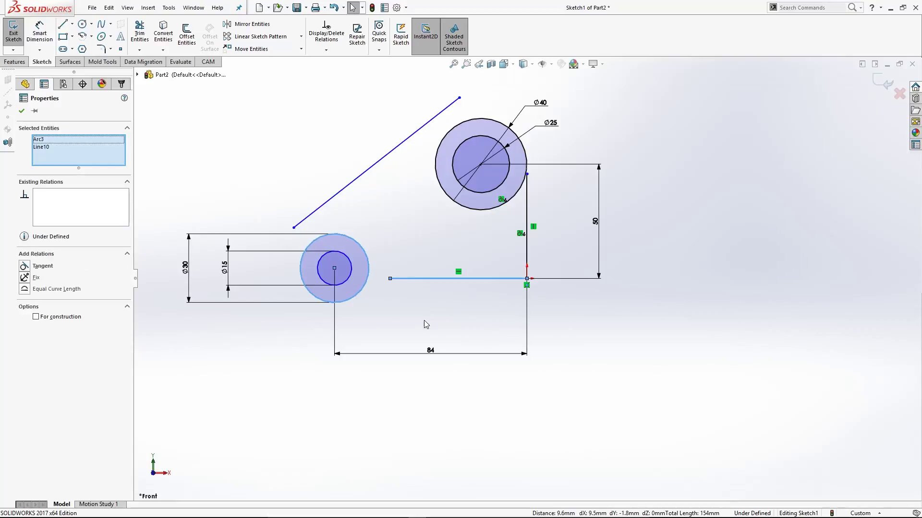
left_click(26, 267)
left_click(364, 407)
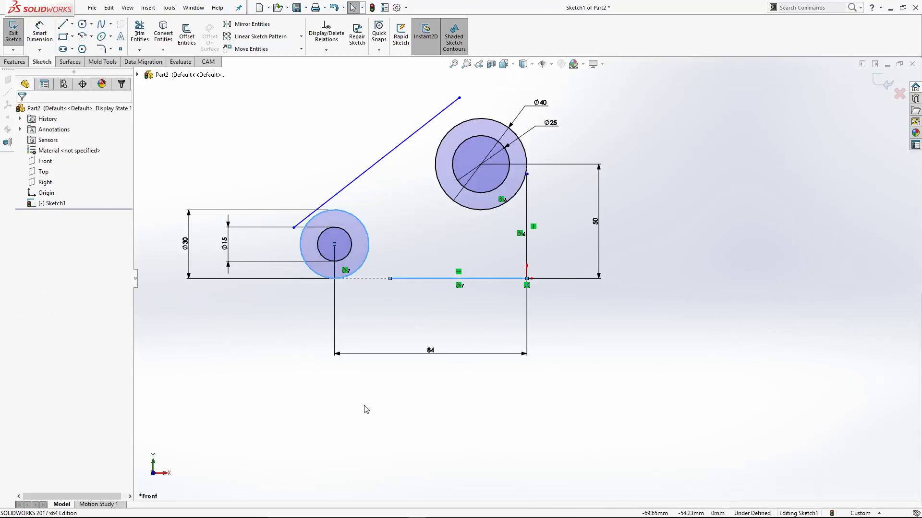
left_click(335, 244)
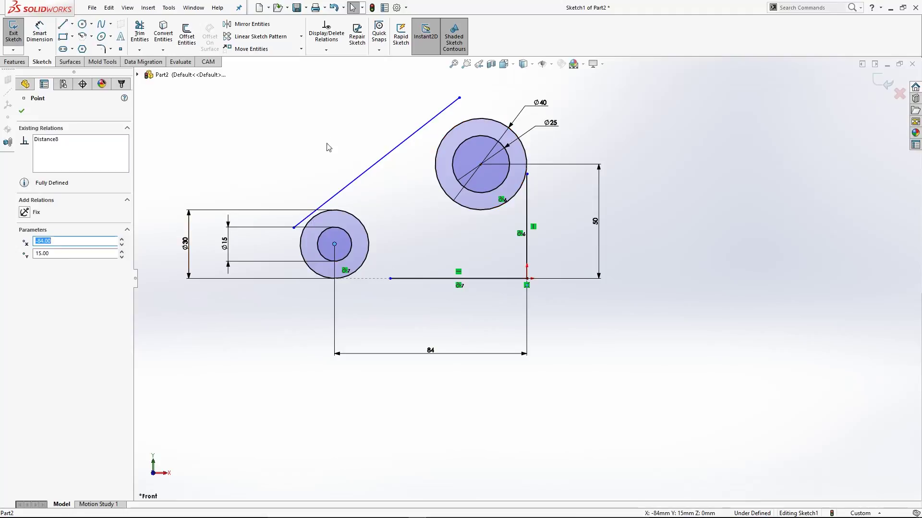
Make the sloping line tangent to both the 30 mm circle and the 40 mm circle
left_click(353, 182)
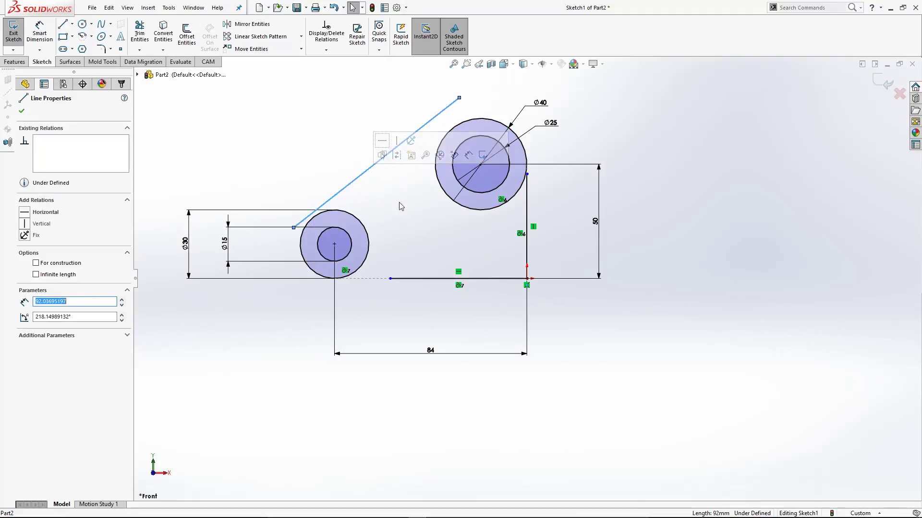
left_click(346, 214, "ctrl")
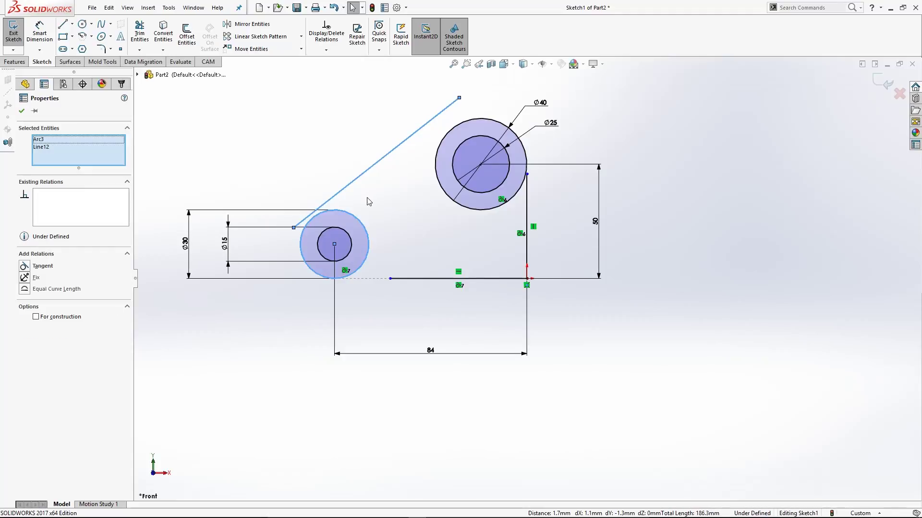
left_click(373, 168)
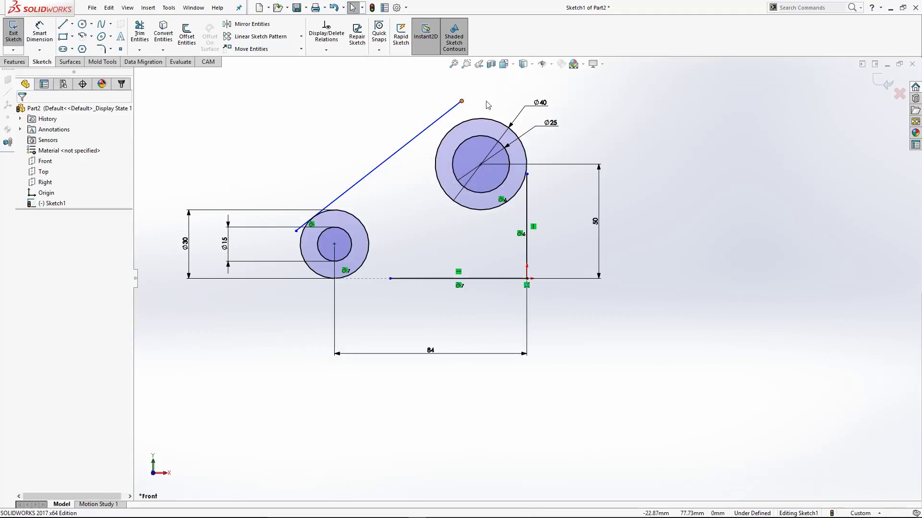
left_click(464, 118)
left_click(449, 112)
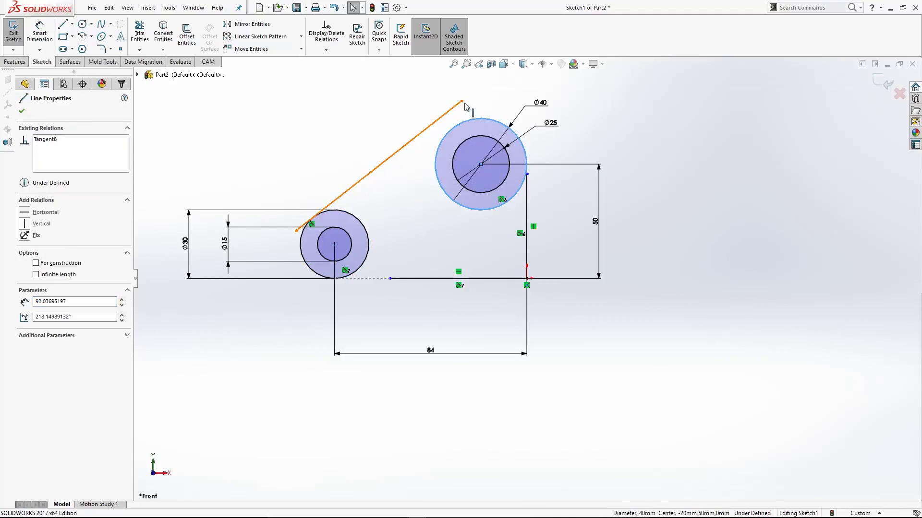
left_click(470, 120, "ctrl")
left_click(474, 75)
left_click(688, 168)
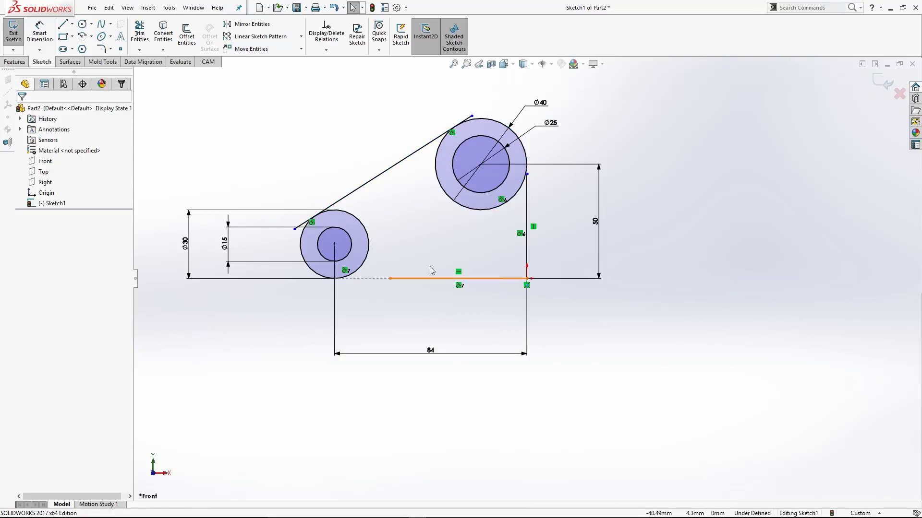
Extend the horizontal line to about 128 mm left of the origin, and the vertical line and both sloping line ends beyond the circles
left_click_drag(299, 286, 242, 285)
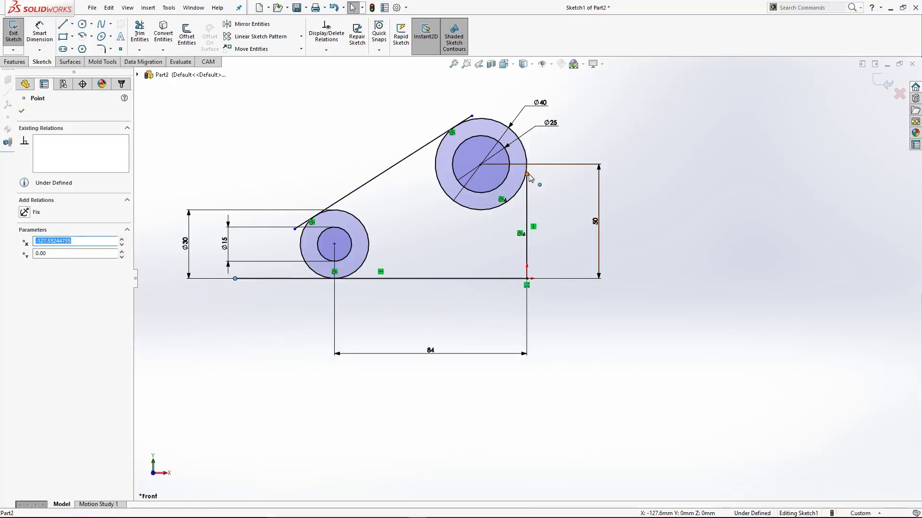
left_click_drag(528, 175, 608, 93)
left_click_drag(473, 117, 506, 103)
left_click_drag(296, 234, 269, 246)
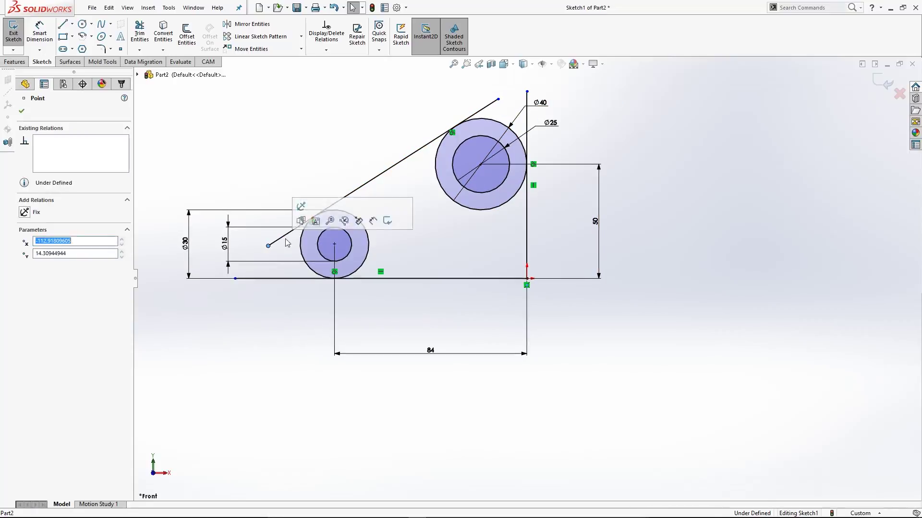
left_click(265, 157)
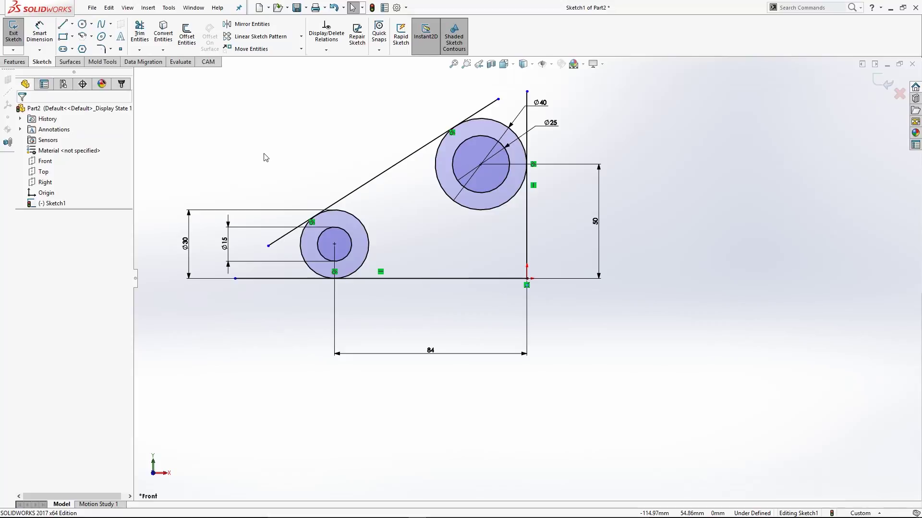
Trim the overhanging ends of the horizontal, sloping and vertical outline lines back to their tangent points on the 30 mm and 40 mm circles
key("t")
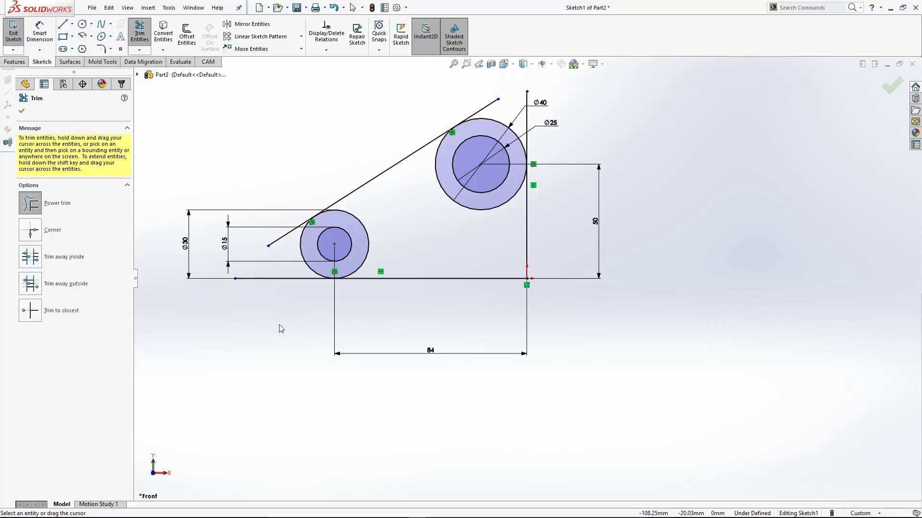
left_click_drag(293, 296, 298, 303)
mouse_move(304, 324)
left_mouse_down()
mouse_move(278, 317)
mouse_move(298, 313)
mouse_move(285, 275)
left_mouse_up()
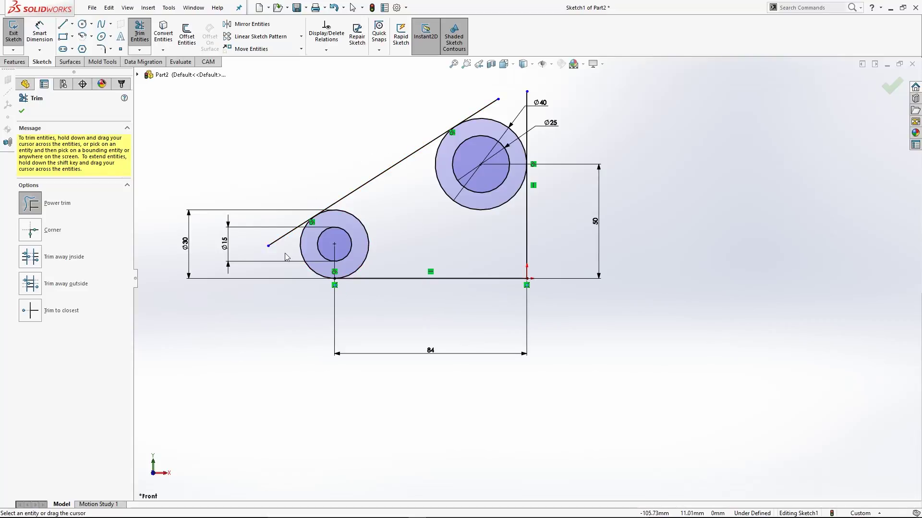
mouse_move(285, 256)
left_mouse_down()
mouse_move(382, 121)
mouse_move(438, 99)
mouse_move(597, 134)
left_mouse_up()
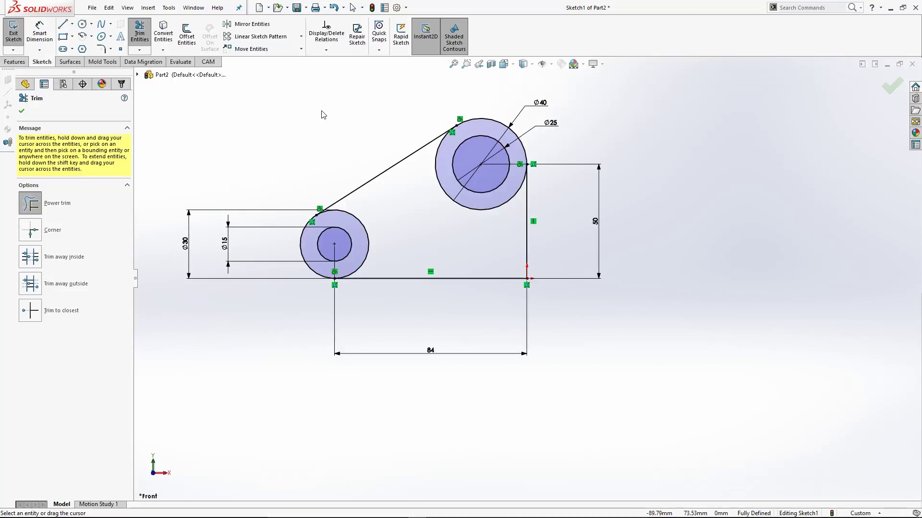
Check the second part in the PDF drawing, then sketch an inner sloping line about 51 mm long from the 40 mm circle into the 30 mm circle
mouse_move(100, 501)
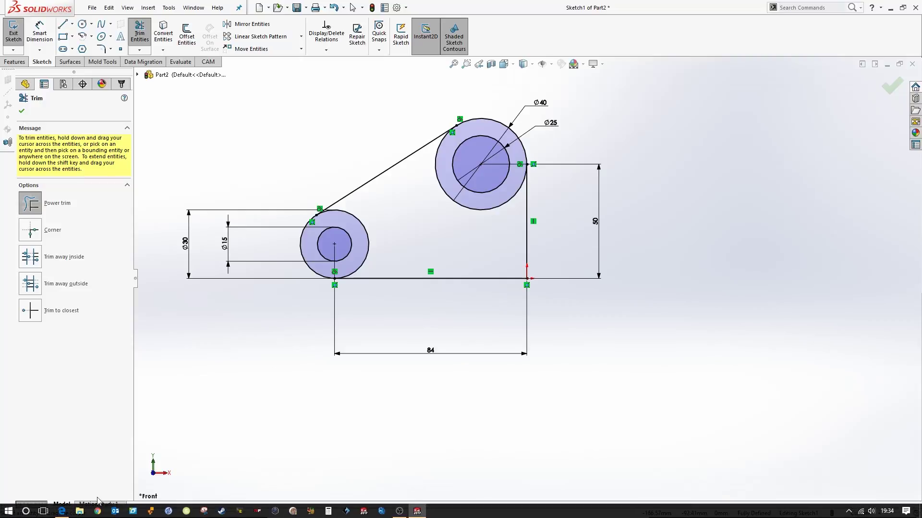
left_click(61, 512)
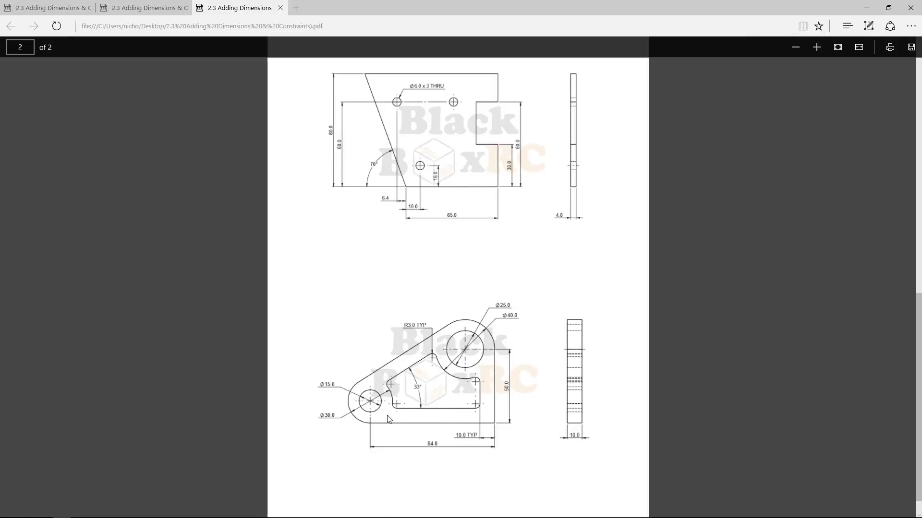
left_click(866, 7)
left_click(62, 24)
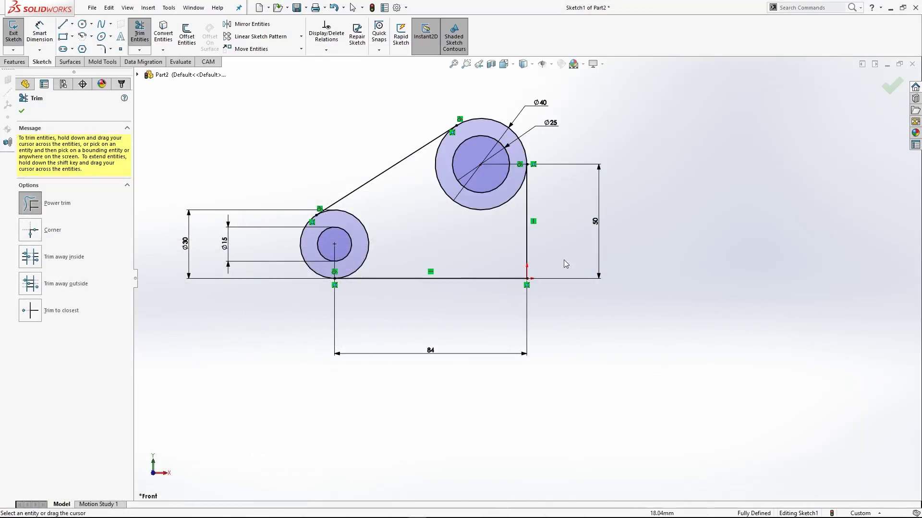
left_click(444, 161)
left_click(347, 223)
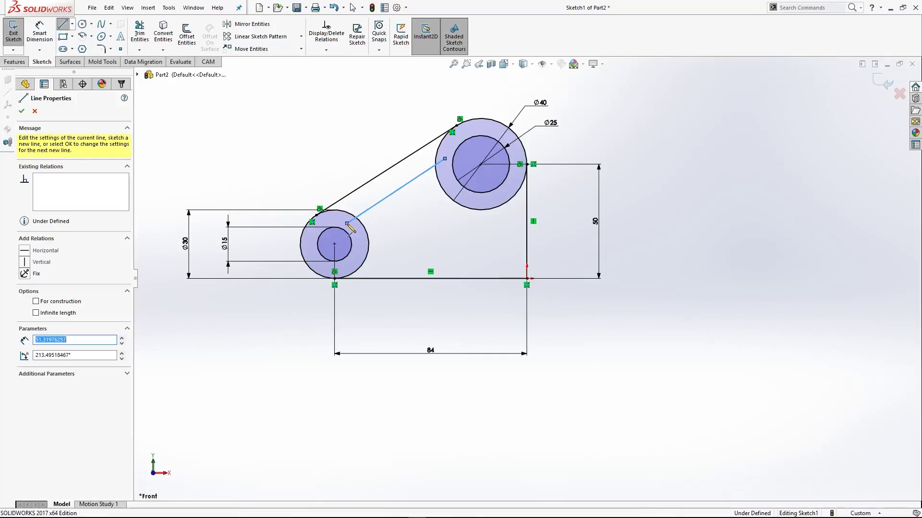
key("Escape")
Sketch an inner horizontal line about 62.5 mm long from inside the 30 mm circle, continuing with a vertical line about 27 mm up into the 40 mm circle
key("l")
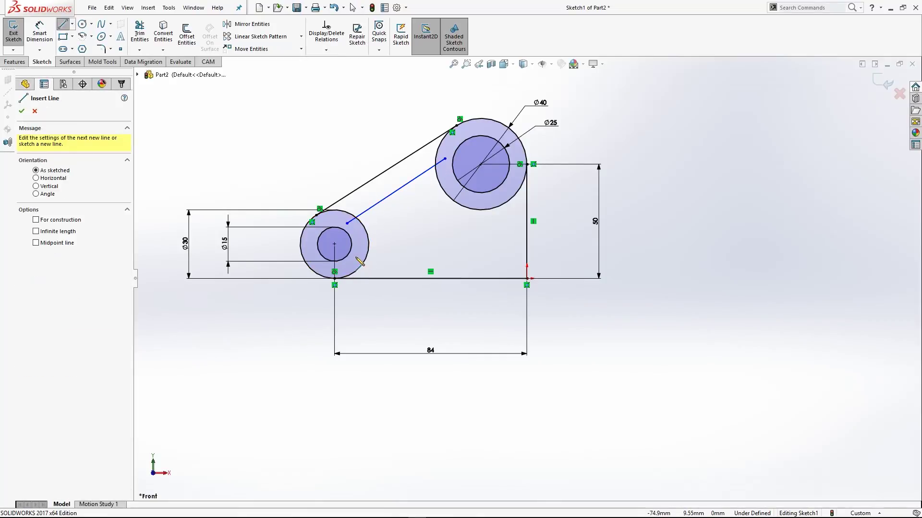
left_click(356, 257)
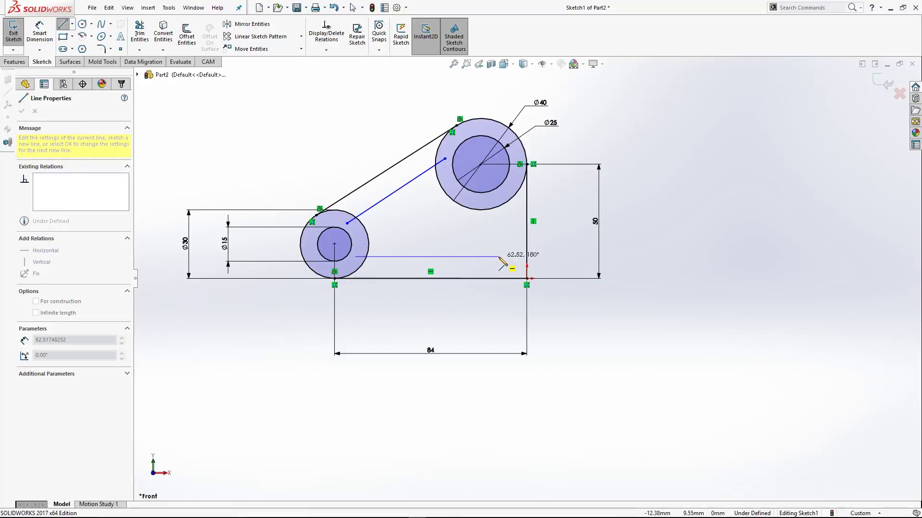
left_click(498, 256)
left_click(499, 195)
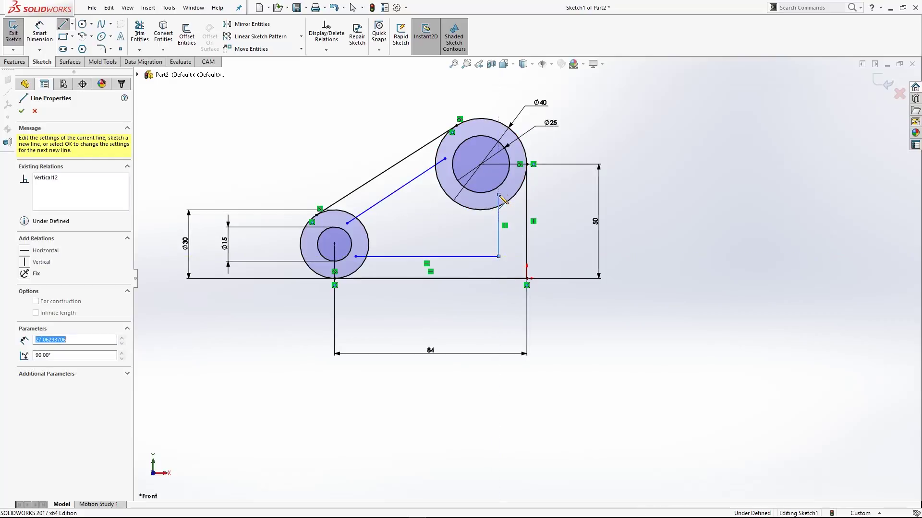
key("Escape")
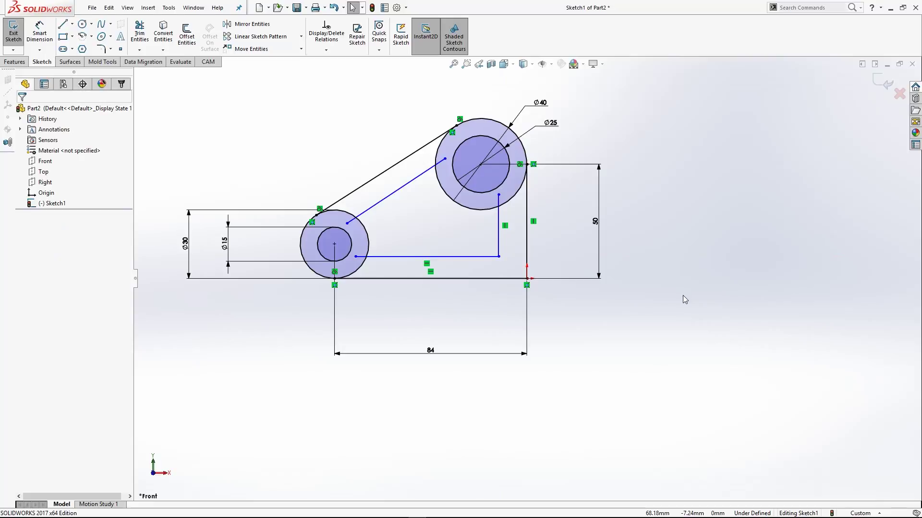
Dimension the distance between the inner and outer vertical lines, checking the PDF drawing, and set it to 10 mm
key("d")
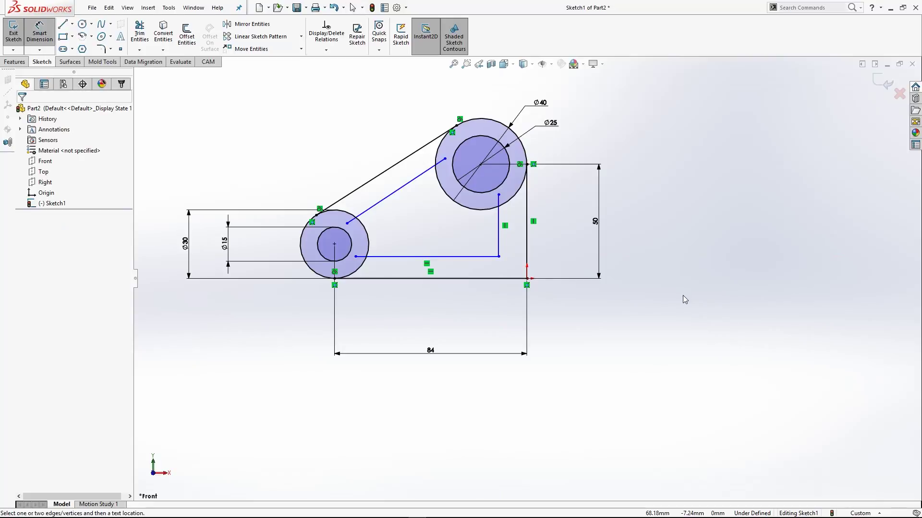
left_click(499, 249)
left_click(527, 240)
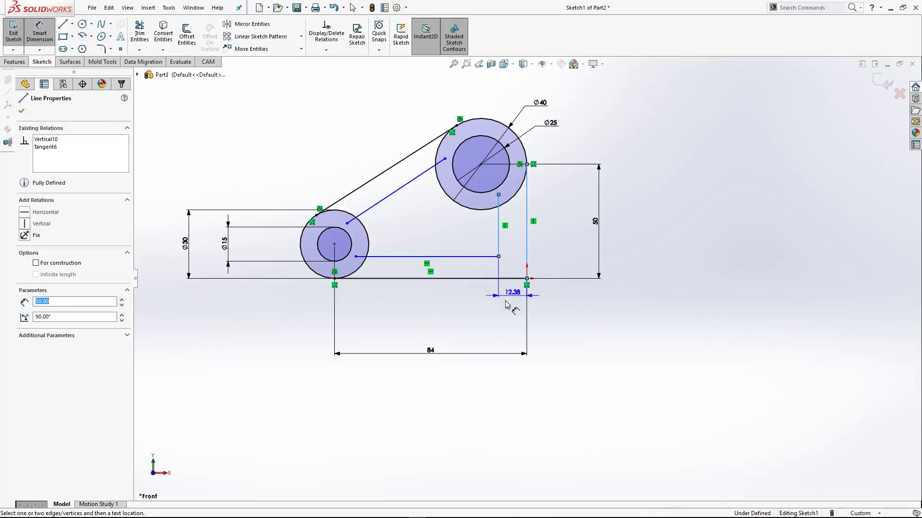
left_click(504, 319)
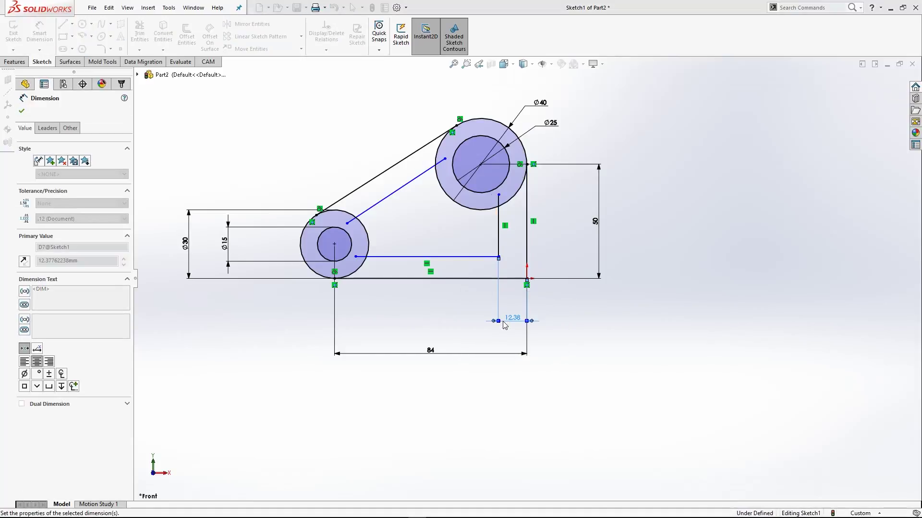
left_click(63, 511)
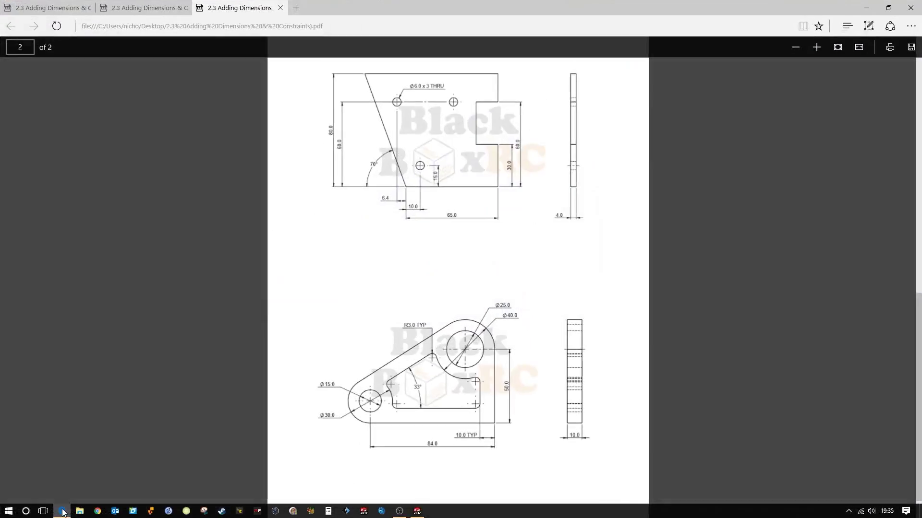
left_click(63, 512)
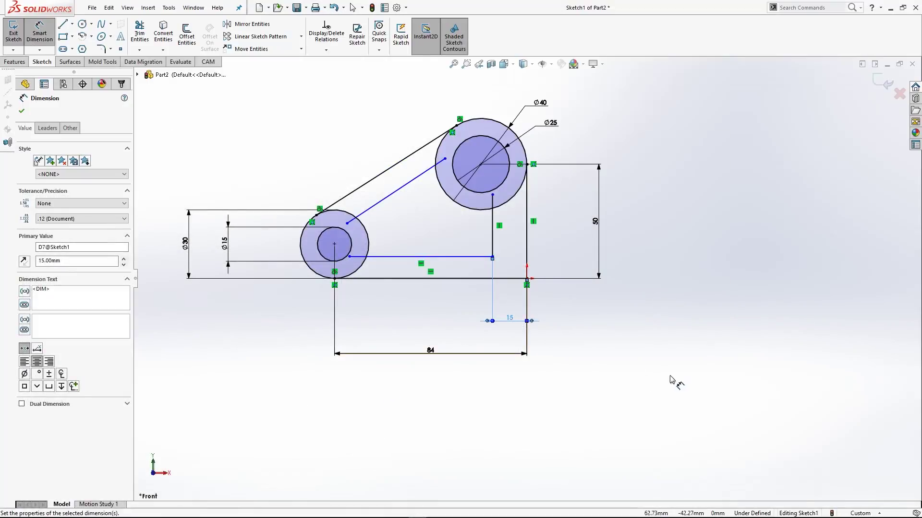
left_click(509, 317)
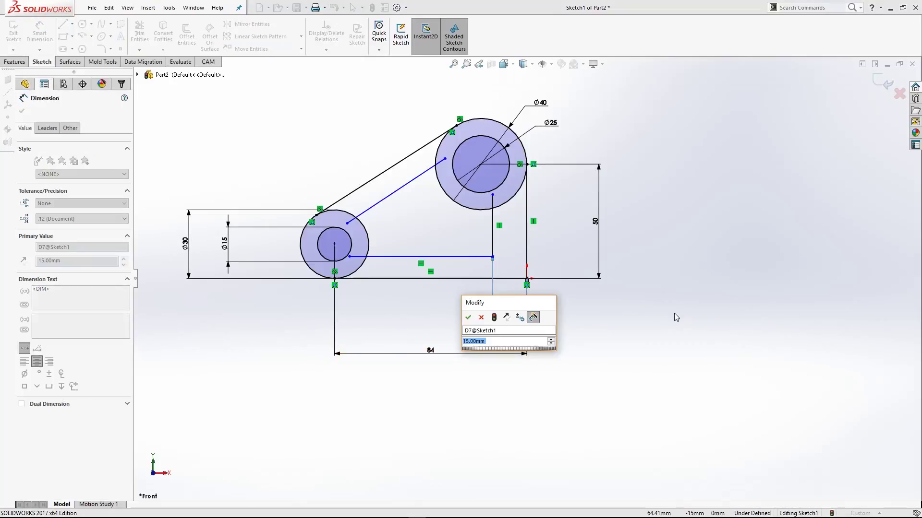
type("10")
key("Return")
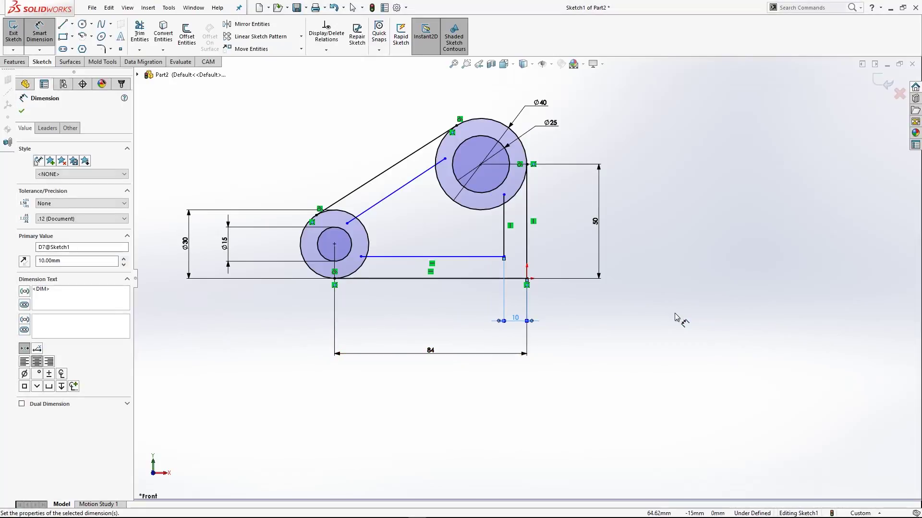
Dimension the inner horizontal line 10 mm above the outer one and place the dimension text between its extension lines
left_click(465, 259)
left_click(468, 278)
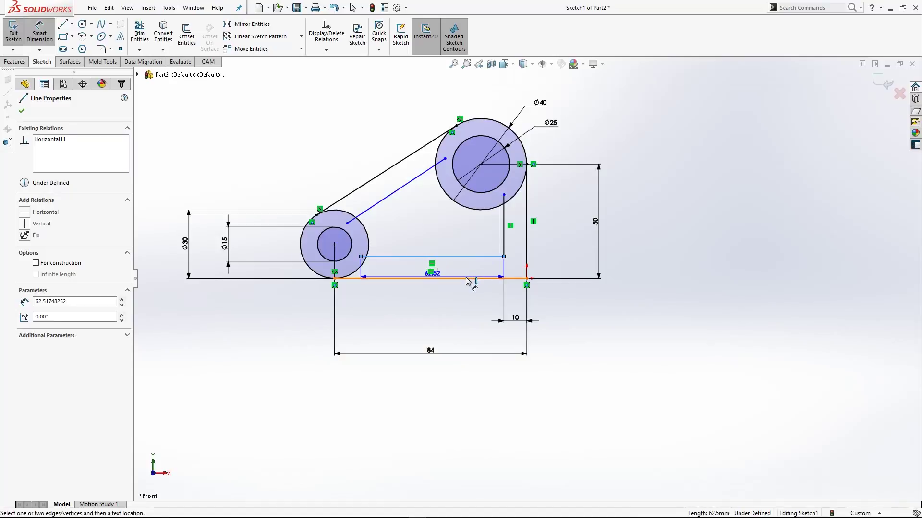
left_click(558, 260)
type("10")
key("Return")
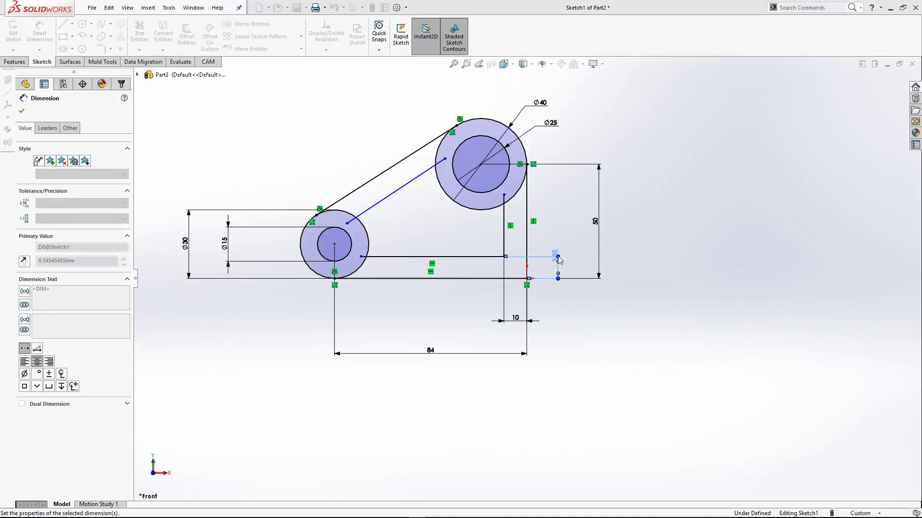
mouse_move(556, 254)
left_mouse_down()
mouse_move(569, 253)
mouse_move(571, 274)
left_mouse_up()
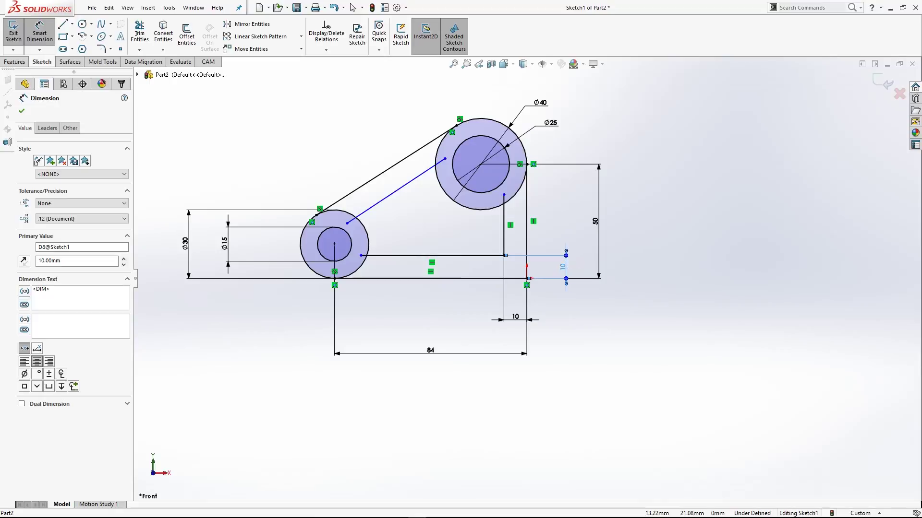
left_click(572, 274)
left_click(568, 276)
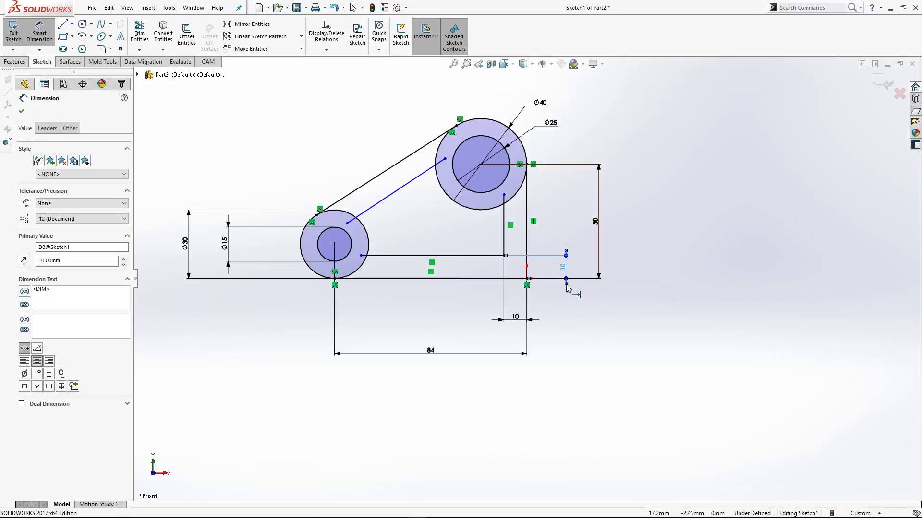
left_click(648, 306)
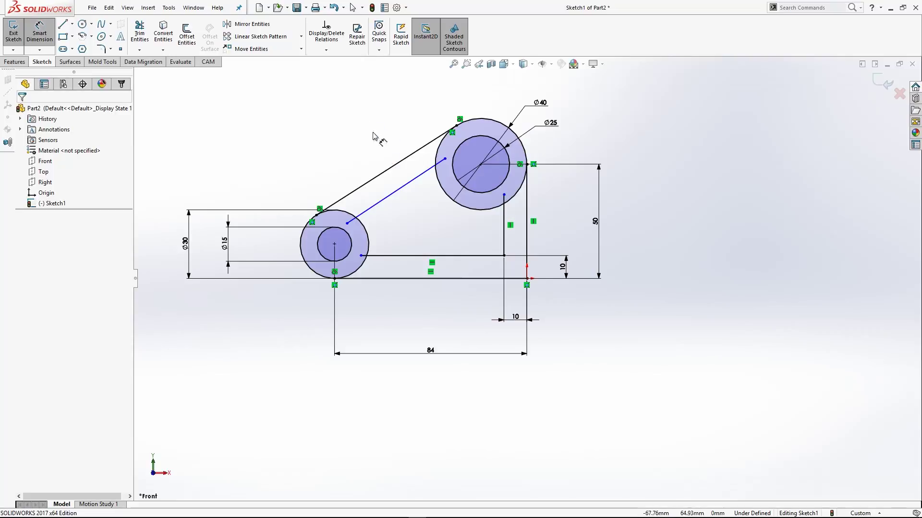
key("Escape")
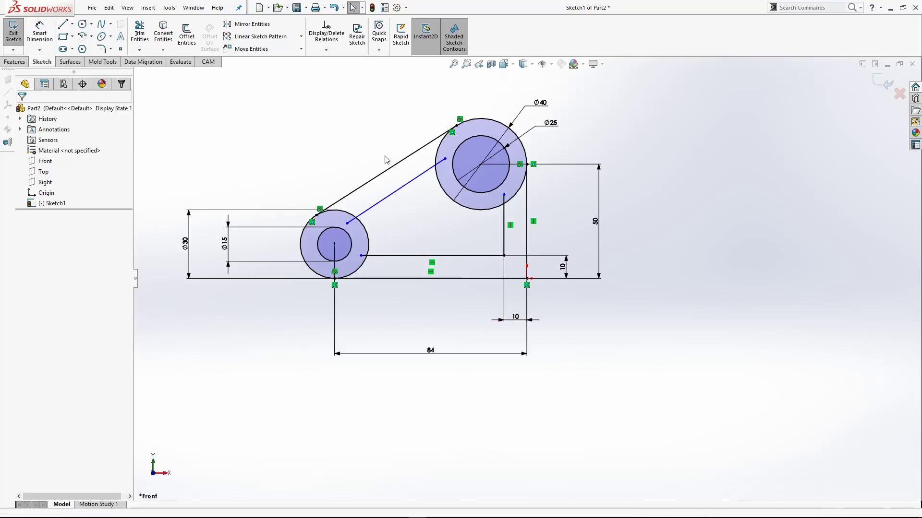
Add a parallel relation between the inner and outer sloping lines
left_click(406, 183)
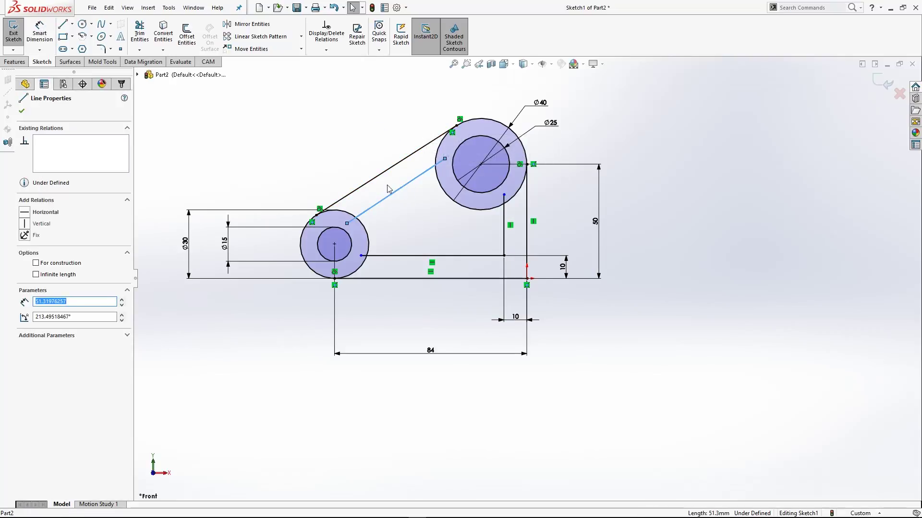
left_click(384, 169, "ctrl")
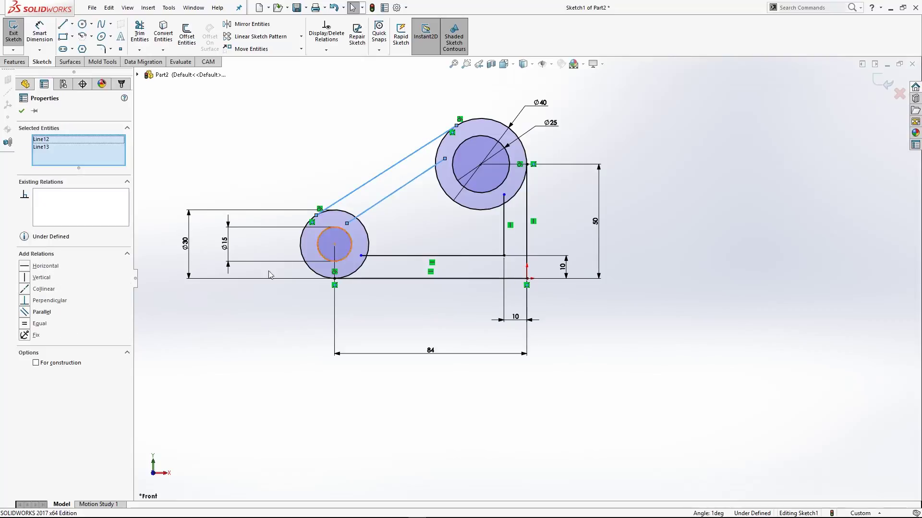
left_click(42, 312)
left_click(257, 158)
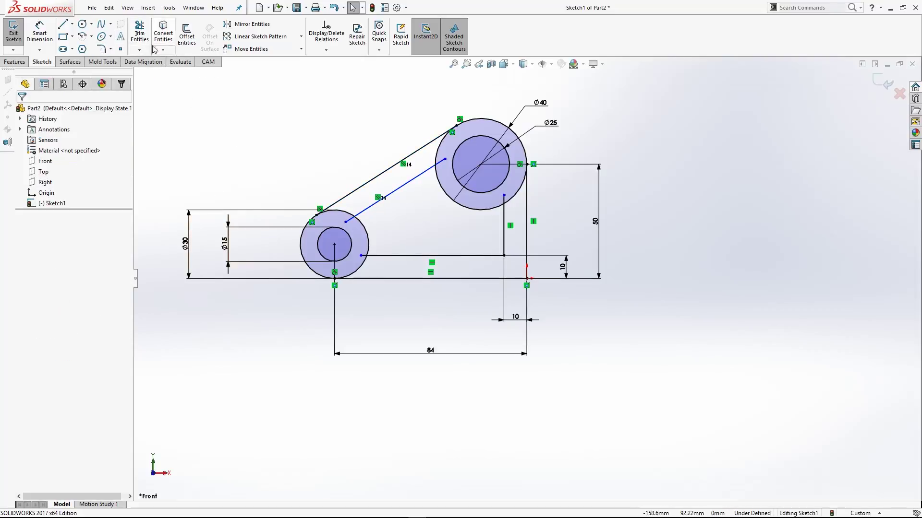
Trim the ends of the inner sloping, horizontal and vertical lines that lie inside the 30 mm and 40 mm circles
key("t")
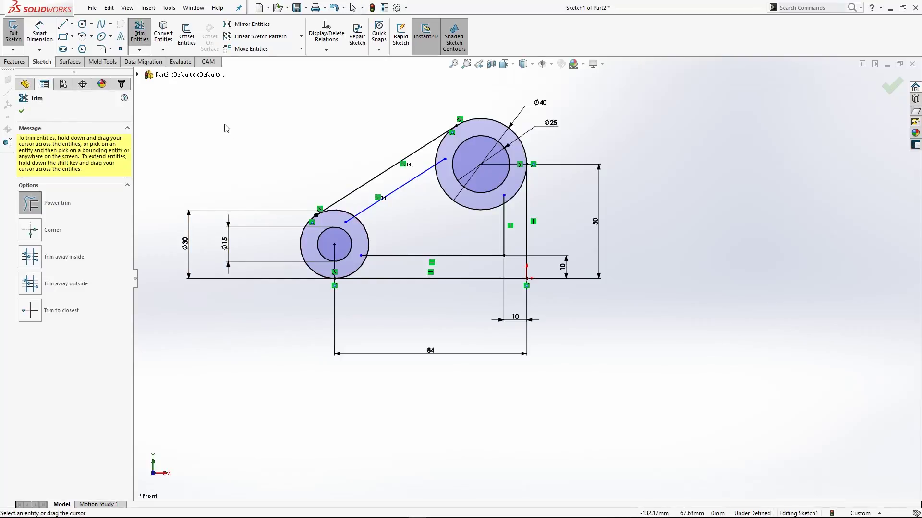
key("Escape")
key("t")
scroll(317, 223, "down", 2)
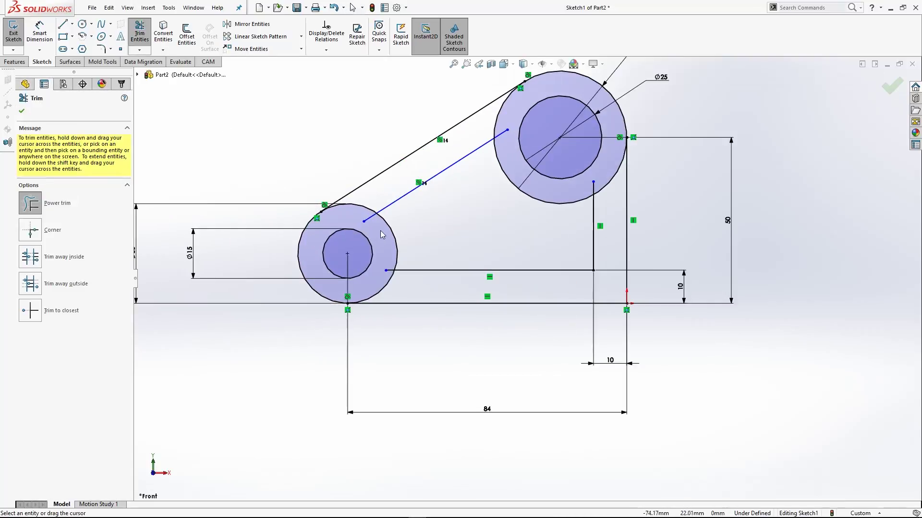
mouse_move(383, 234)
left_mouse_down()
mouse_move(373, 221)
mouse_move(391, 273)
mouse_move(410, 253)
left_mouse_up()
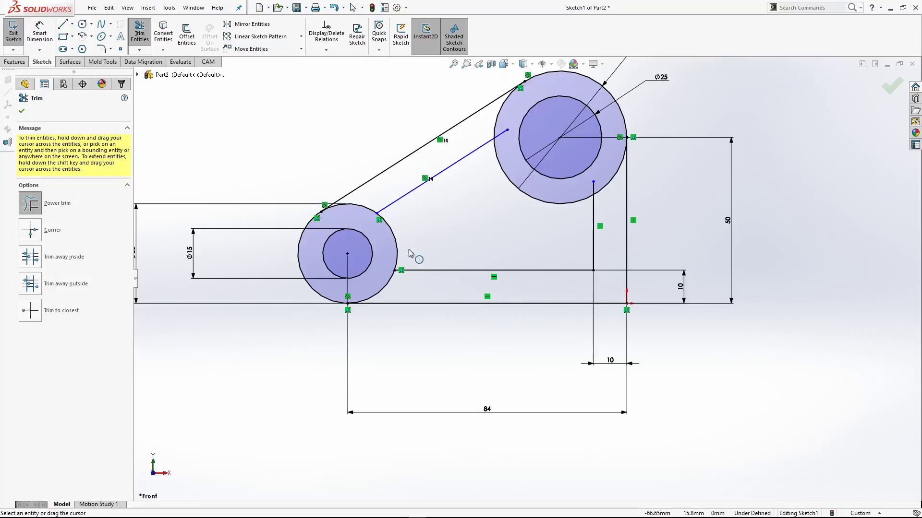
left_click_drag(598, 190, 546, 183)
scroll(511, 147, "down", 1)
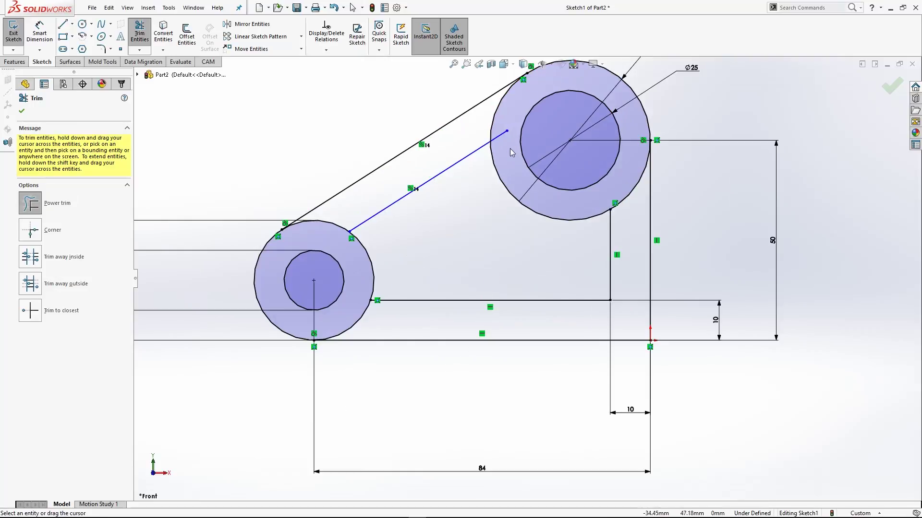
left_click_drag(511, 152, 502, 142)
key("Escape")
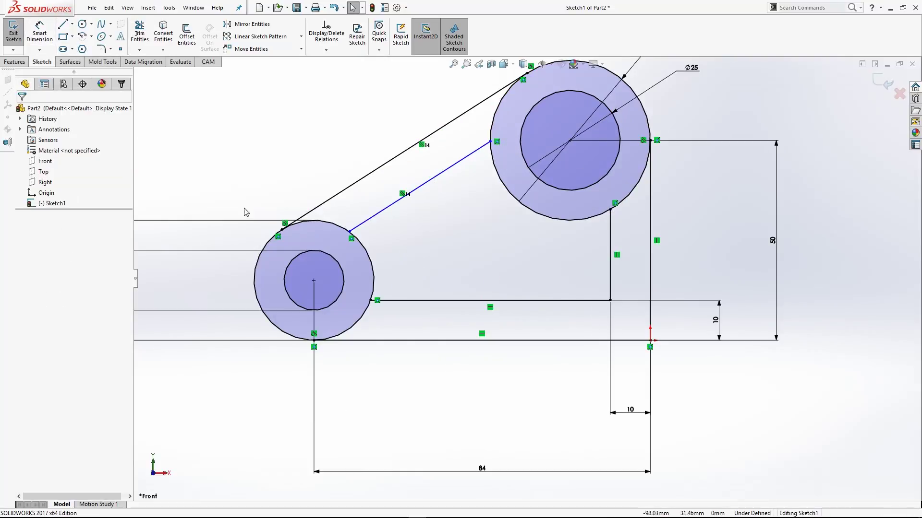
Dimension the distance between the inner and outer sloping lines as 10 mm
key("d")
left_click(405, 195)
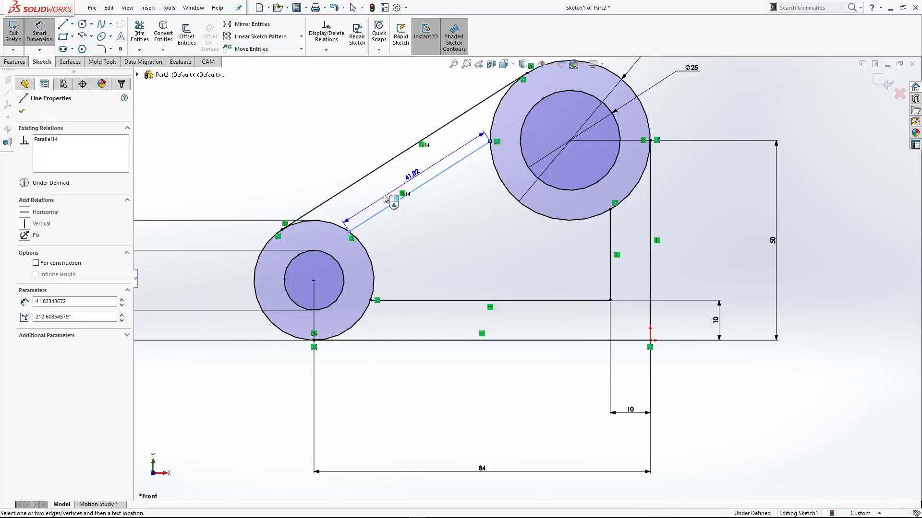
left_click(373, 169)
left_click(359, 144)
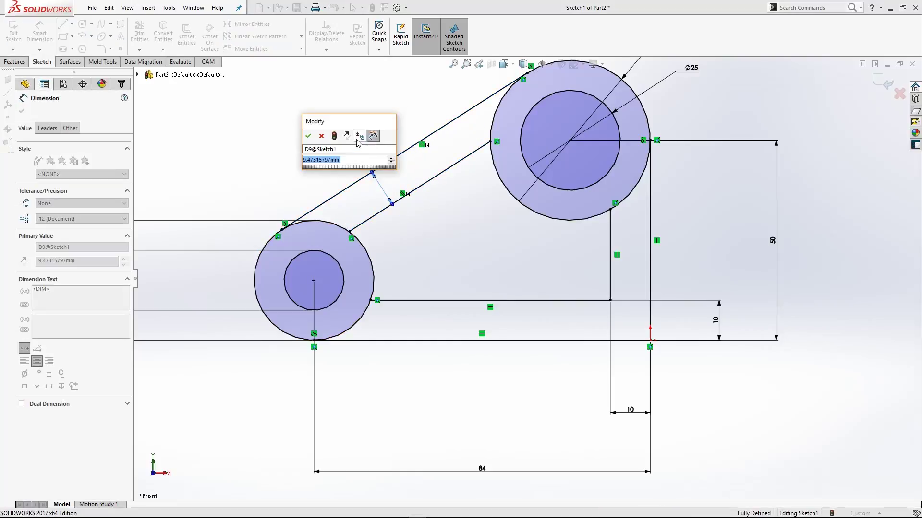
type("10")
key("Return")
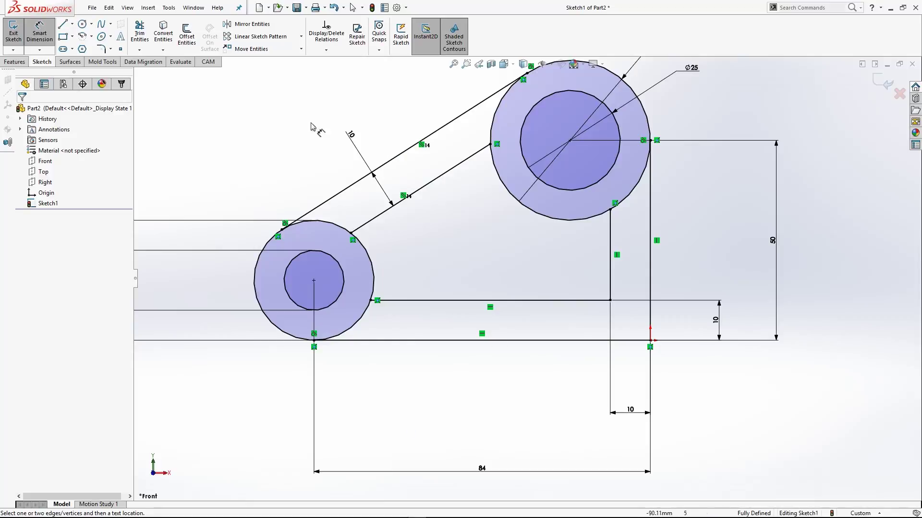
Trim away the arcs of the 30 mm and 40 mm circles that cross the arm between the outer outline and the inner cutout
key("Escape")
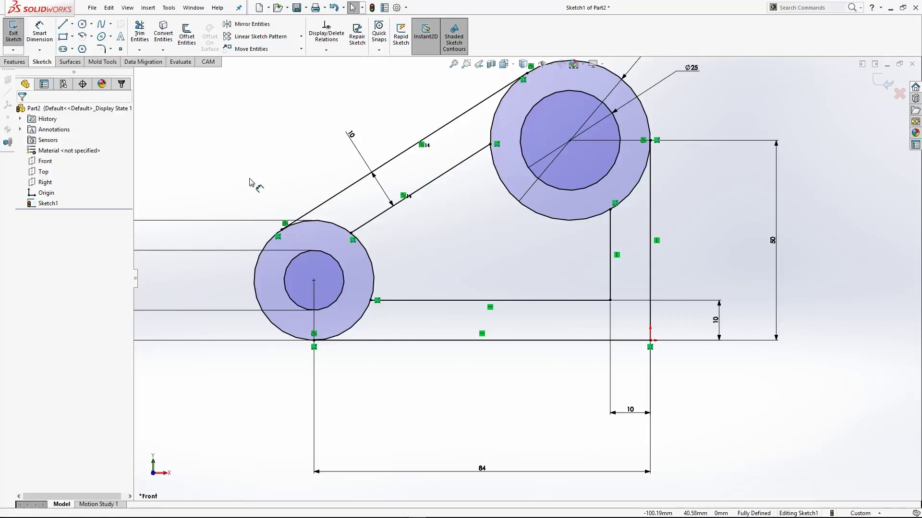
key("t")
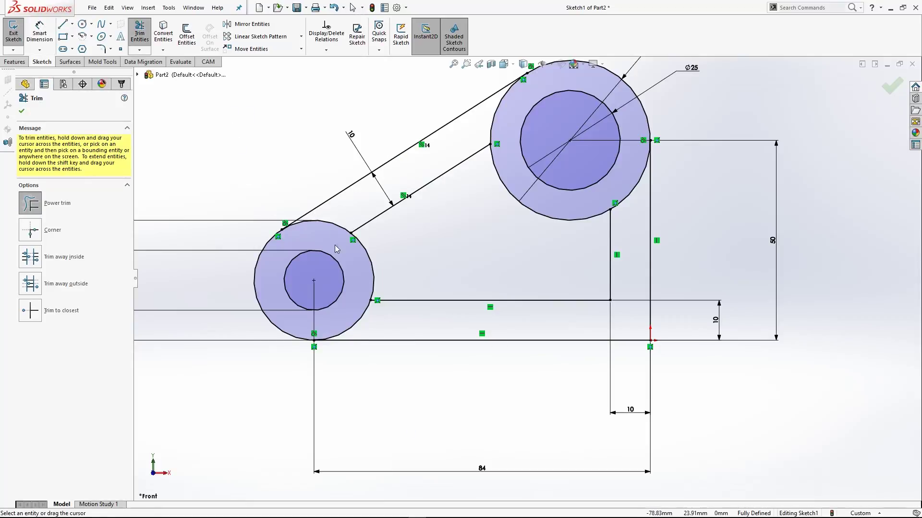
left_click_drag(353, 218, 336, 230)
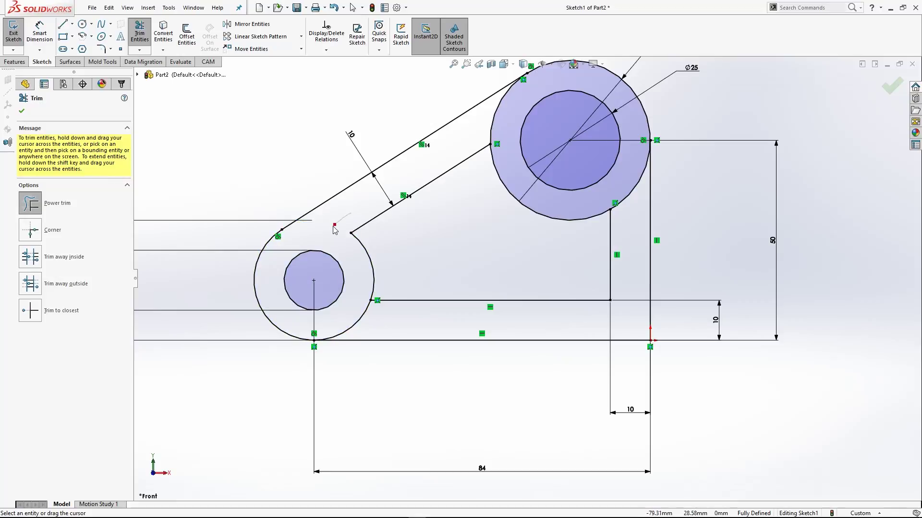
left_click_drag(364, 317, 387, 298)
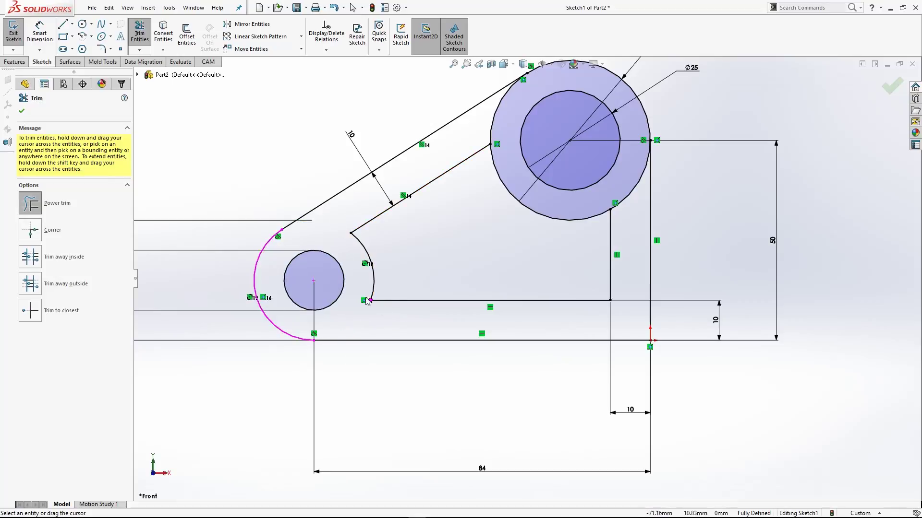
mouse_move(483, 138)
left_mouse_down()
mouse_move(633, 232)
mouse_move(646, 255)
left_mouse_up()
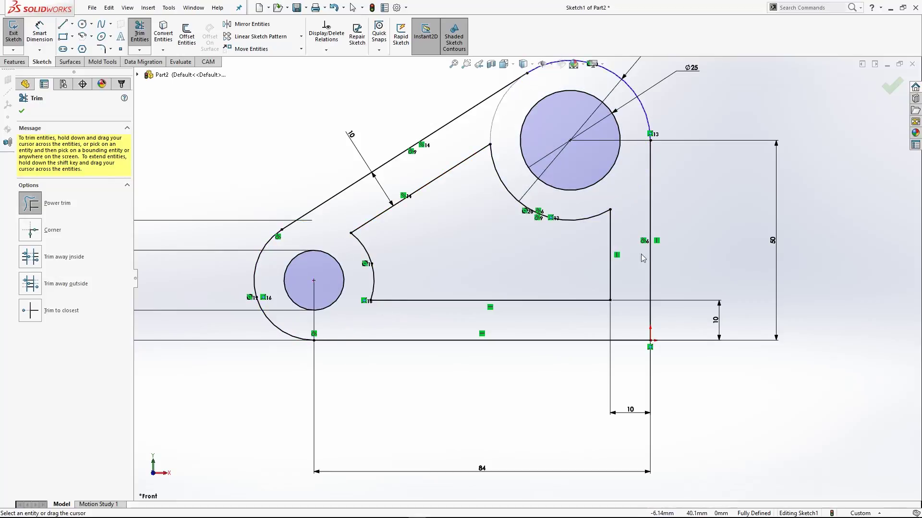
key("Escape")
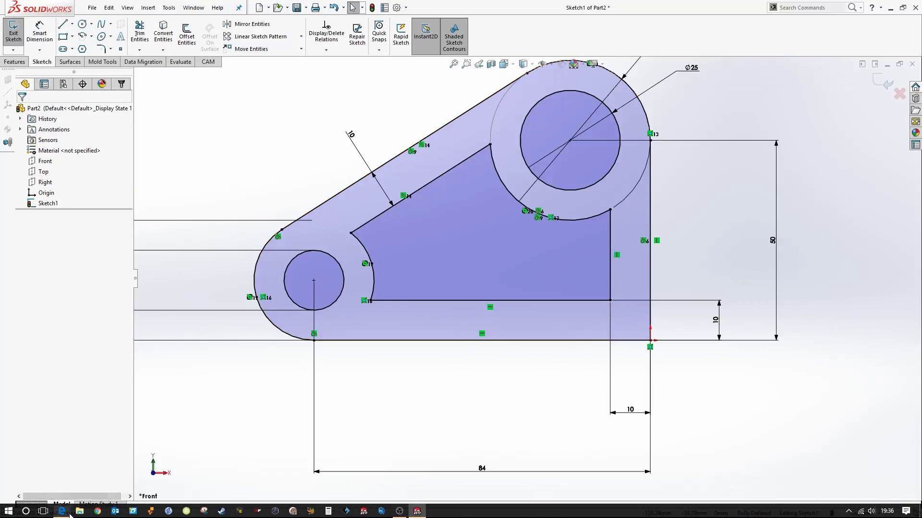
Check the fillet radius in the PDF drawing in the browser and add 3 mm sketch fillets to all five corners of the inner cutout
left_click(62, 511)
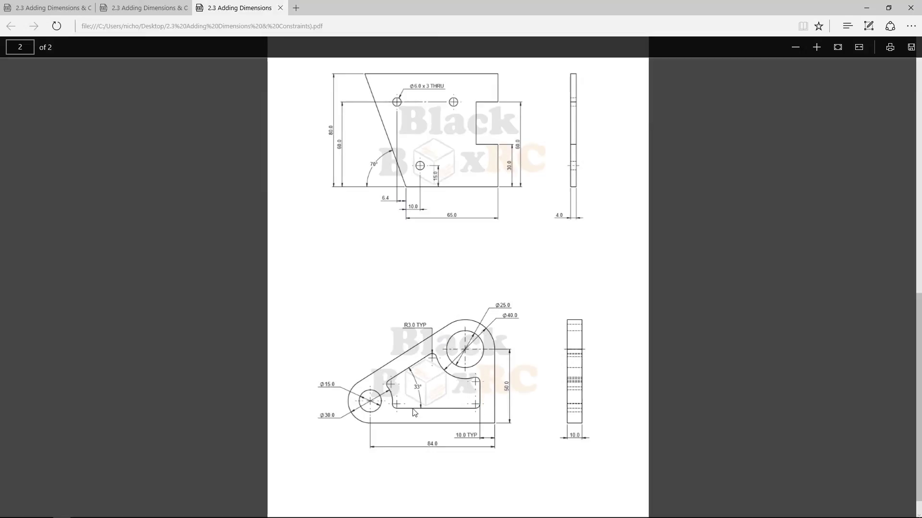
left_click(866, 8)
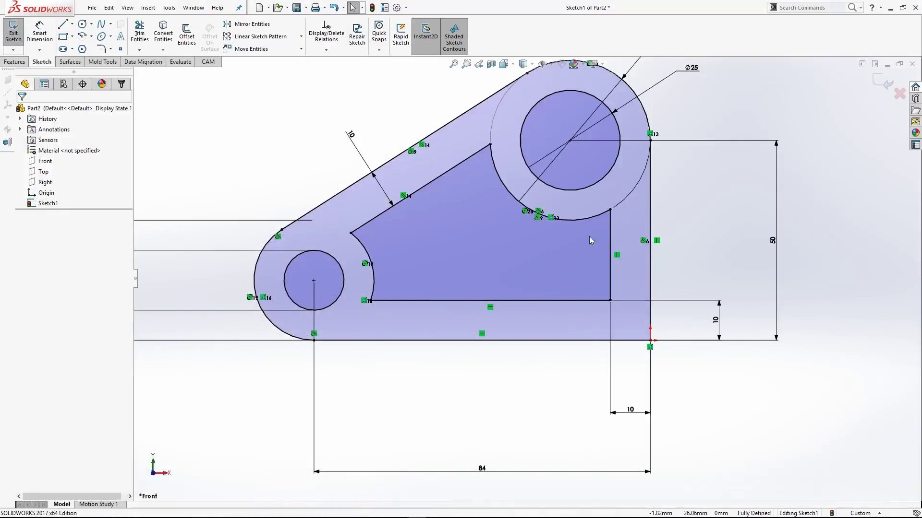
left_click(101, 50)
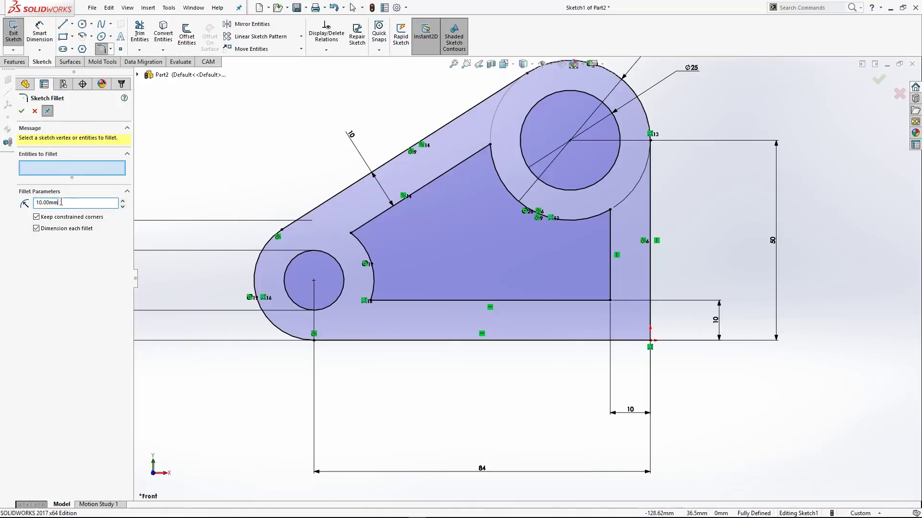
type("3")
left_click(350, 234)
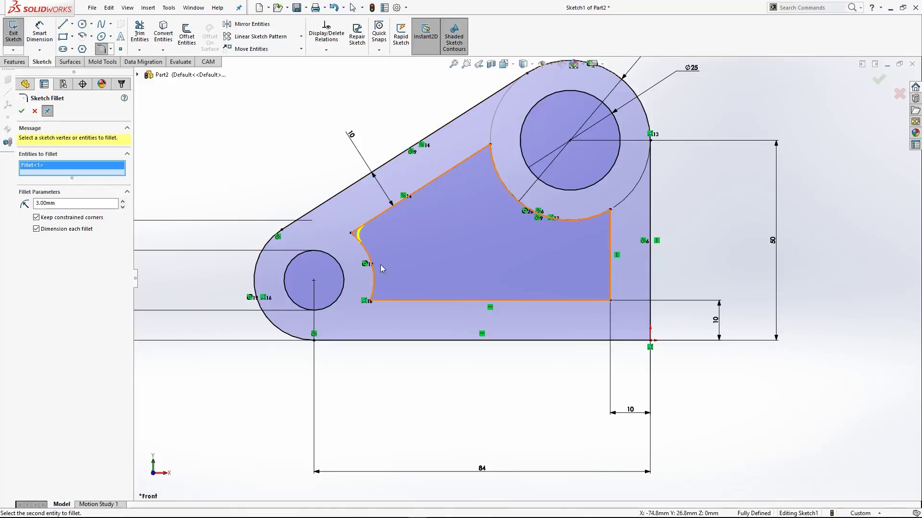
left_click(382, 301)
left_click(377, 290)
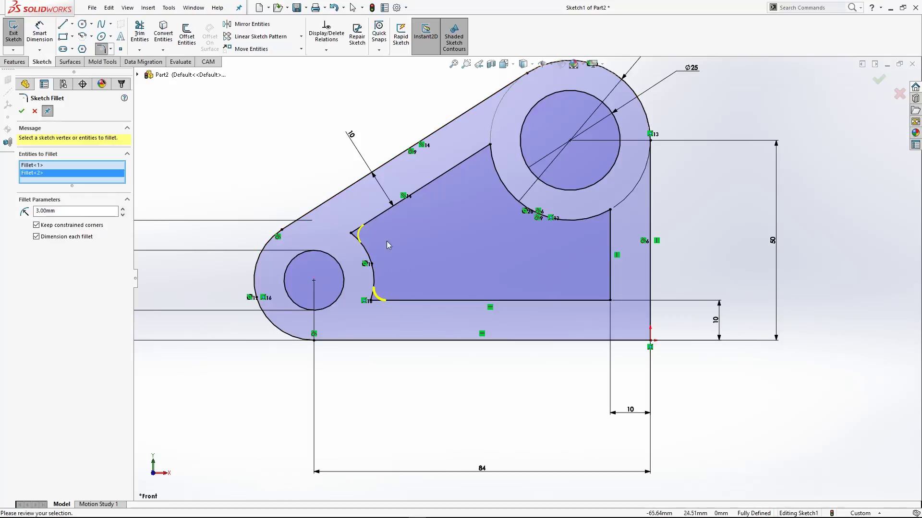
left_click(609, 300)
left_click(610, 210)
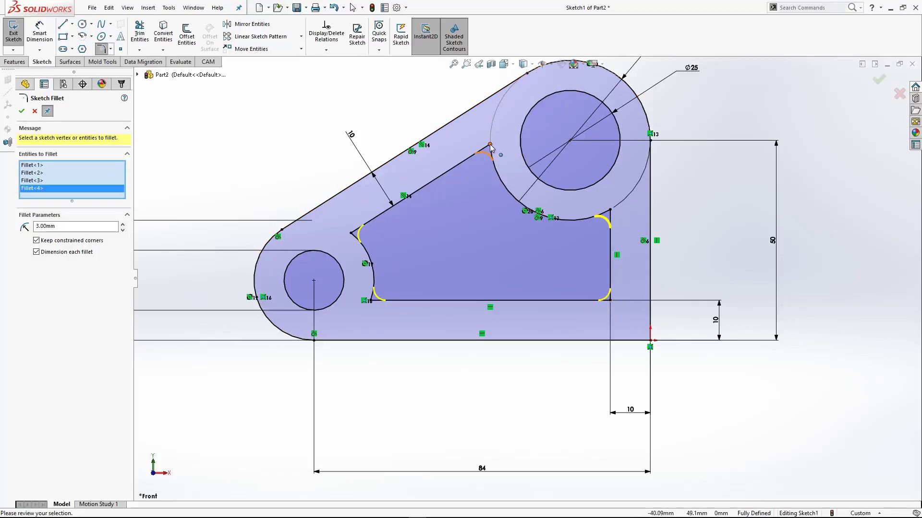
left_click(493, 148)
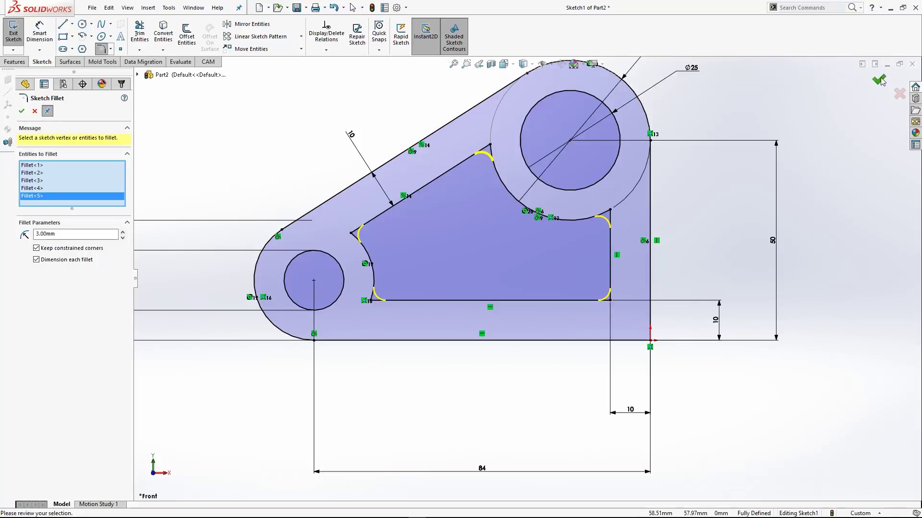
left_click(878, 80)
Leave the Sketch Fillet command and restore the straight-on Front view of the whole sketch
mouse_move(696, 265)
middle_mouse_down()
mouse_move(591, 263)
mouse_move(618, 231)
mouse_move(724, 188)
mouse_move(611, 283)
middle_mouse_up()
key("space")
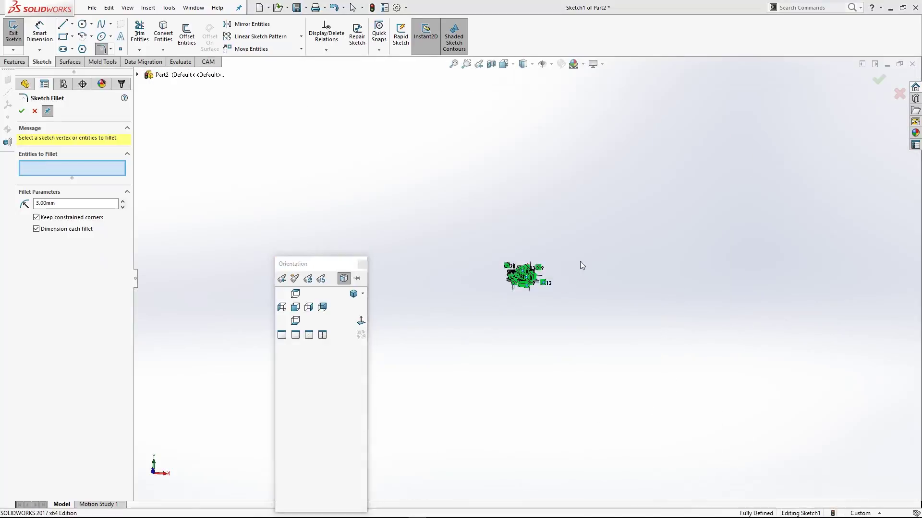
key("ctrl+8")
key("Escape")
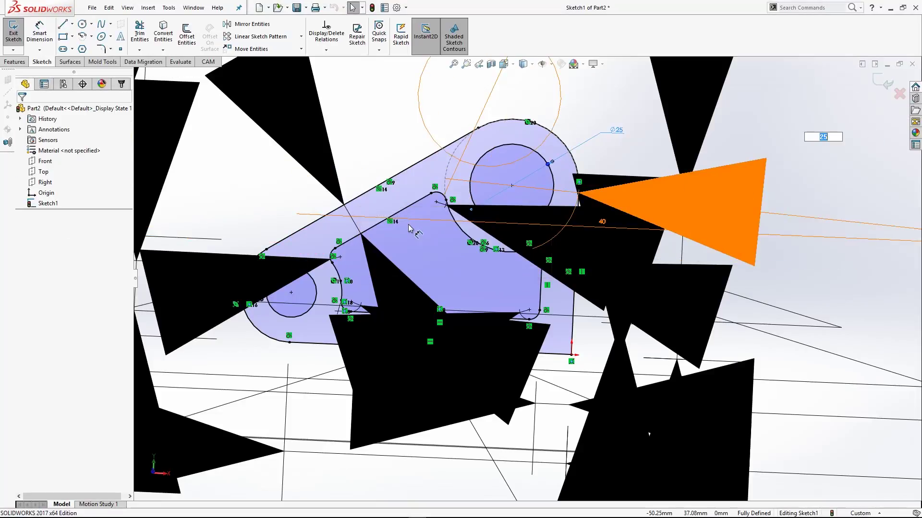
key("Return")
key("space")
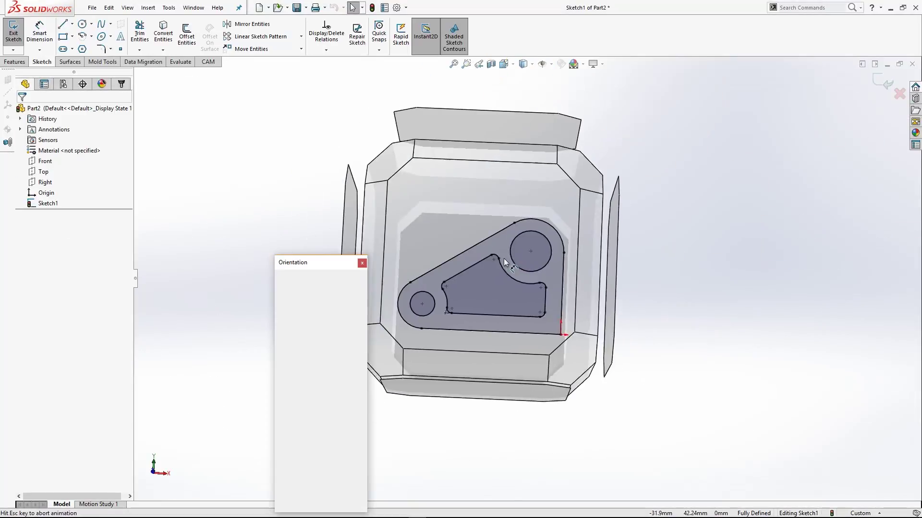
left_click(600, 262)
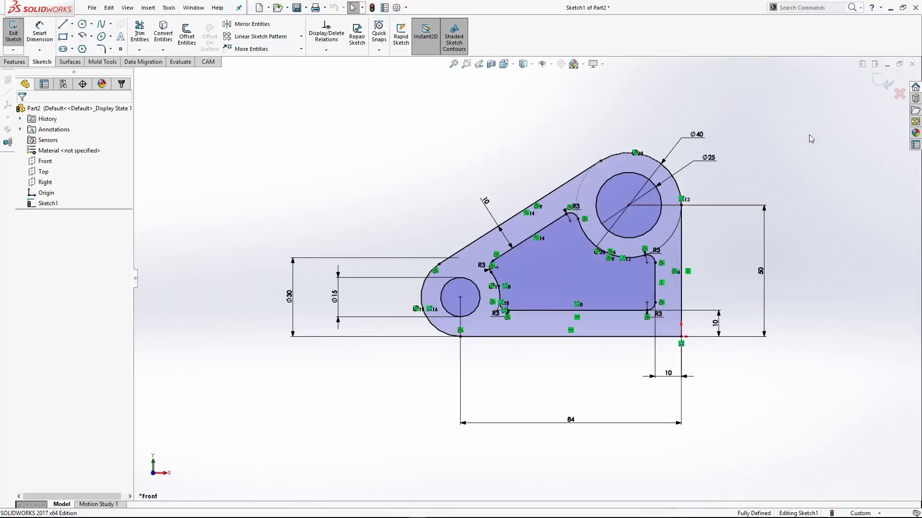
Exit the sketch and minimize the SOLIDWORKS window to show the desktop
left_click(899, 94)
left_click(477, 269)
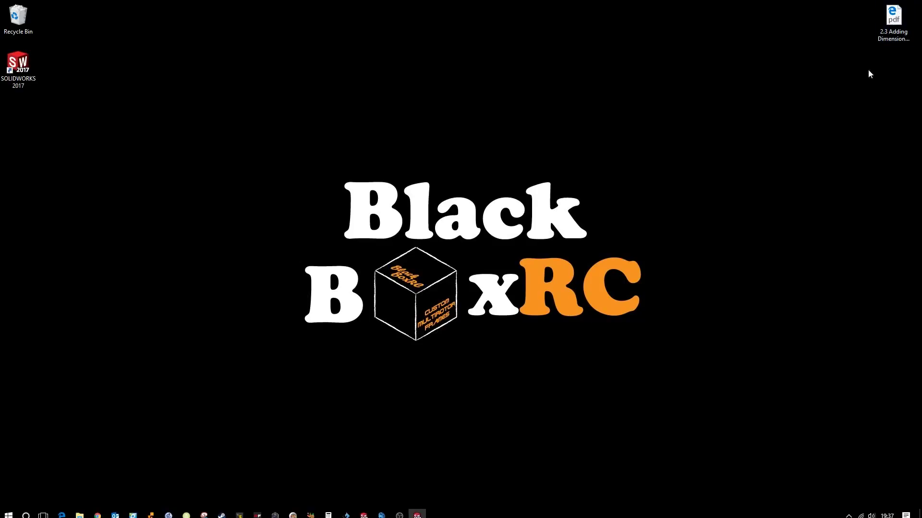
left_click(891, 8)
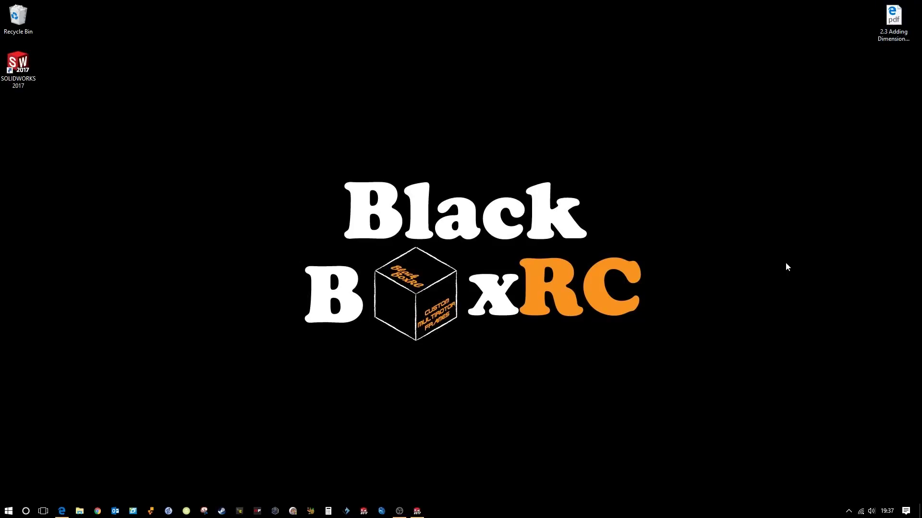